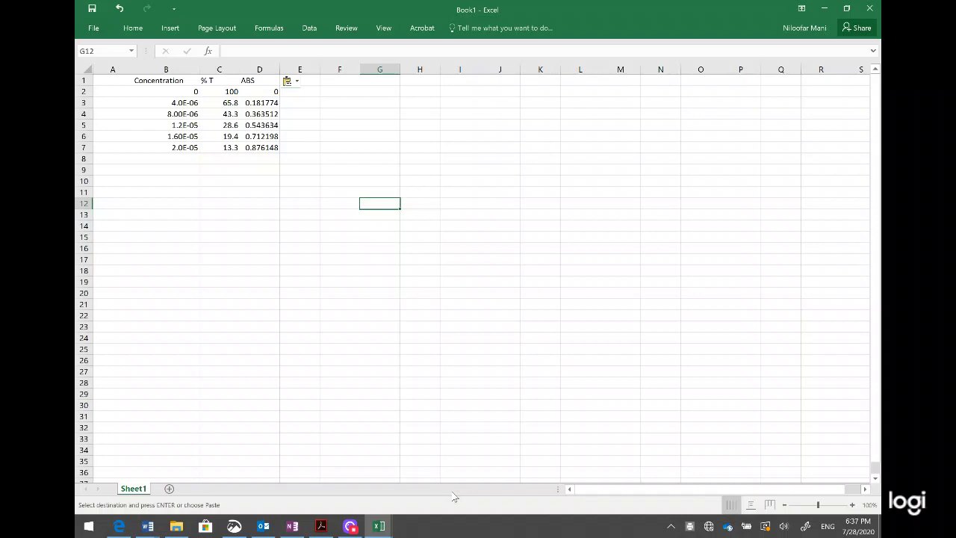
Step: Clear the paste selection and switch to the OneNote Topic 14 - Advanced Graphing page
{"action": "left_click", "coordinate": [166, 192]}
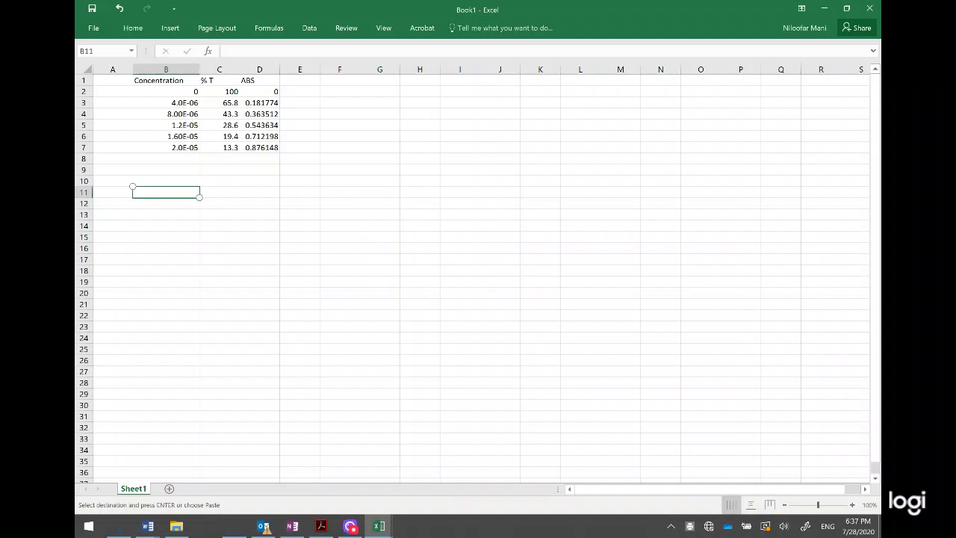
{"action": "left_click", "coordinate": [292, 526]}
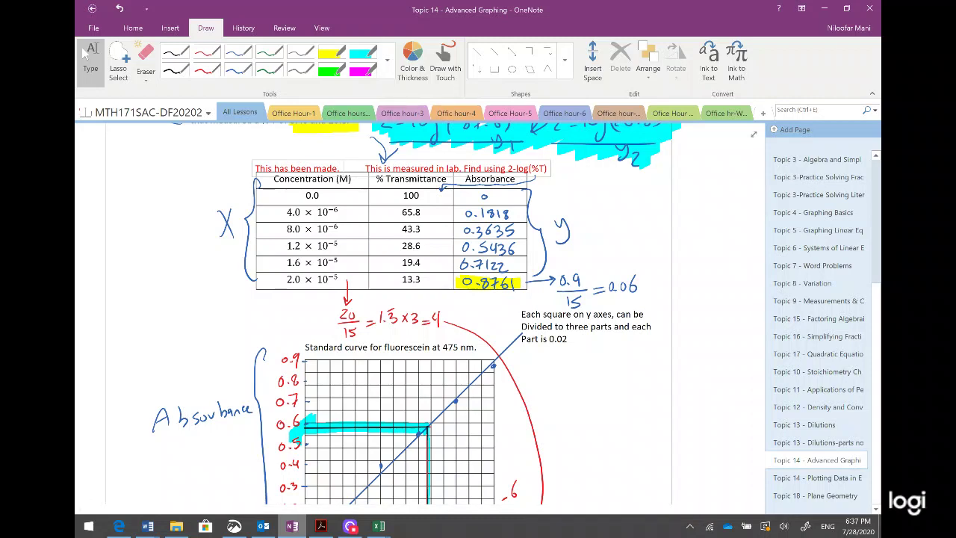
Step: Switch from OneNote back to the Book1 workbook with the Concentration, %T and ABS data
{"action": "mouse_move", "coordinate": [379, 526]}
{"action": "left_click", "coordinate": [443, 469]}
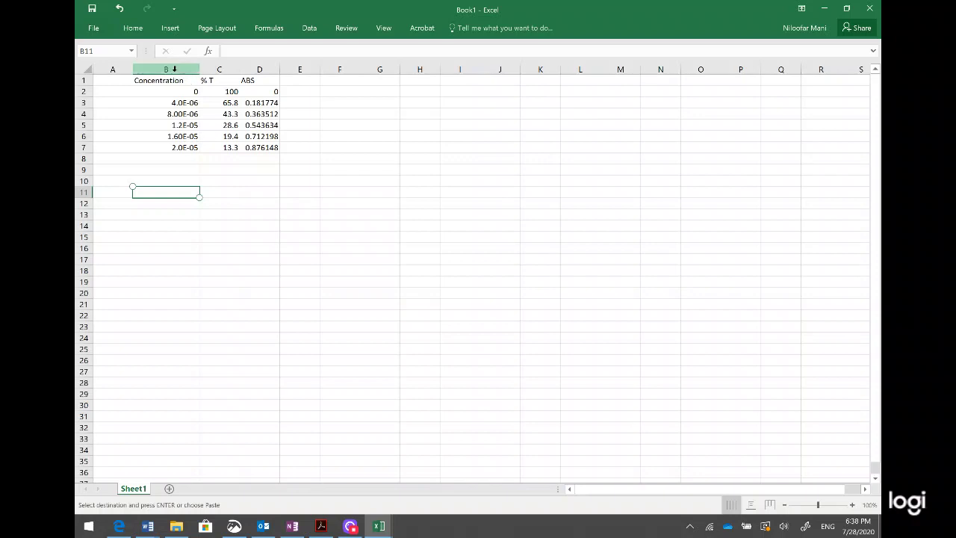
Step: Select the Concentration and ABS columns (B and D) and insert a markers-only scatter chart
{"action": "left_click", "coordinate": [174, 69]}
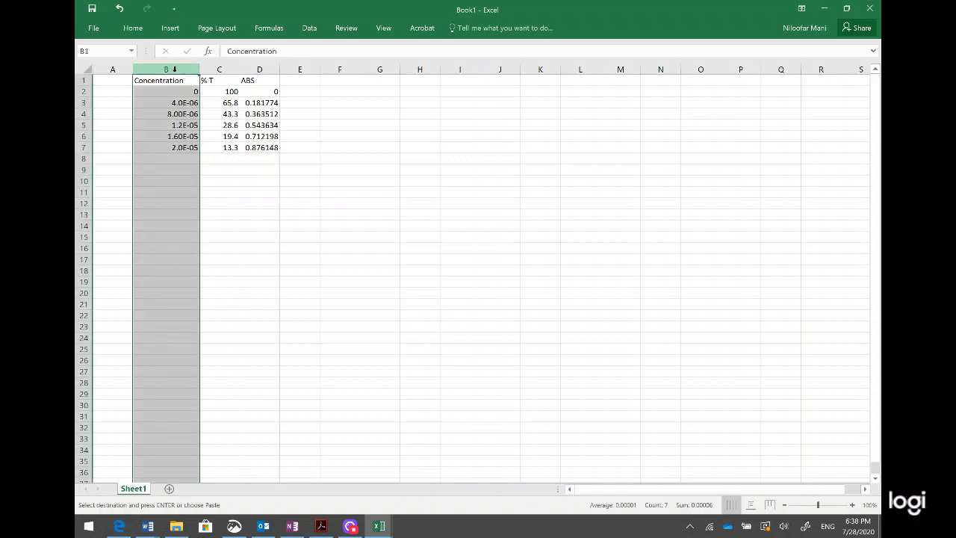
{"action": "left_click", "coordinate": [265, 69], "text": "ctrl"}
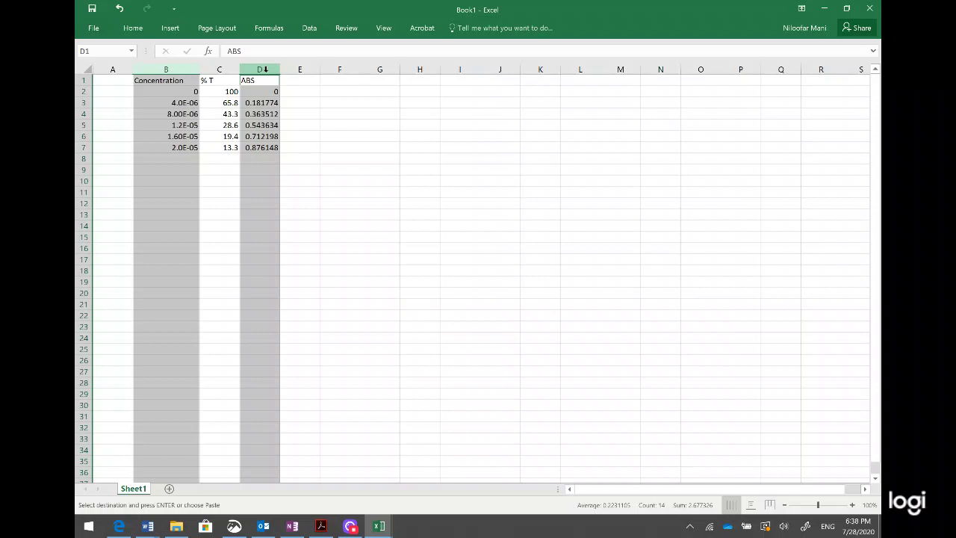
{"action": "left_click", "coordinate": [170, 27]}
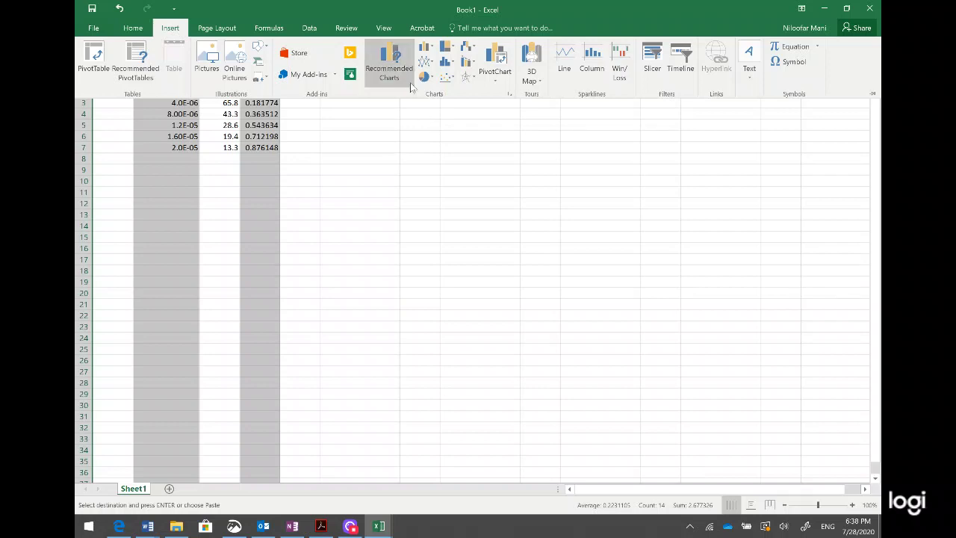
{"action": "left_click", "coordinate": [450, 79]}
{"action": "left_click", "coordinate": [451, 121]}
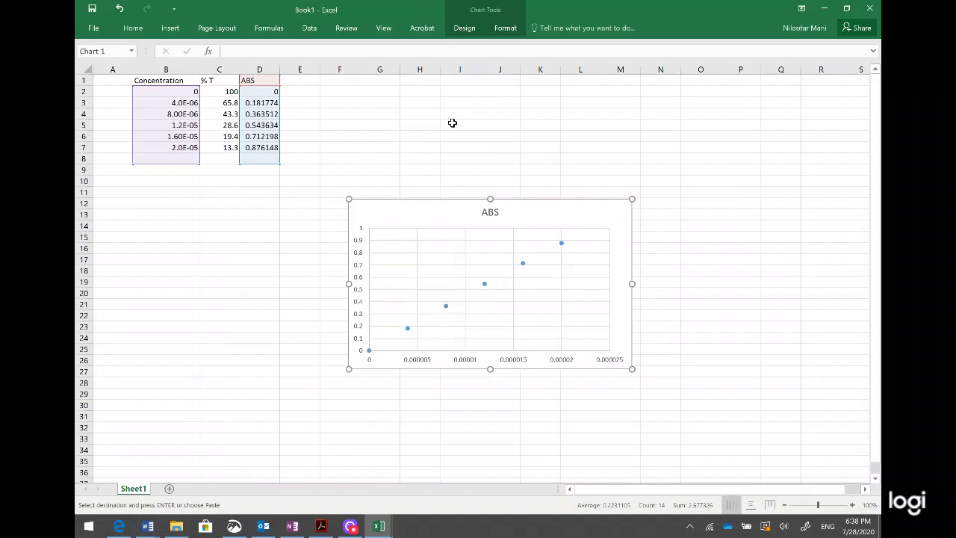
Step: Move the ABS scatter chart to a new chart sheet named Chart1
{"action": "right_click", "coordinate": [575, 217]}
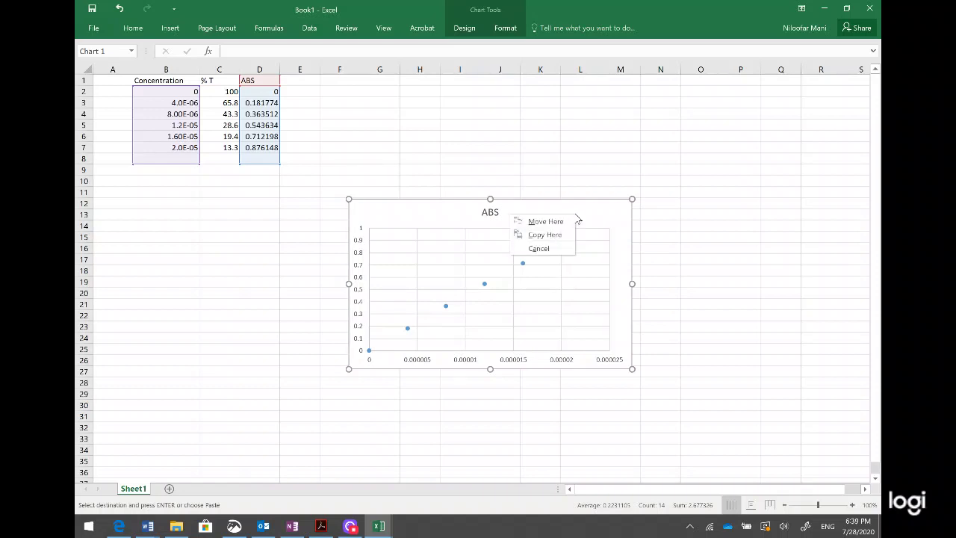
{"action": "left_click", "coordinate": [588, 218]}
{"action": "right_click", "coordinate": [589, 216]}
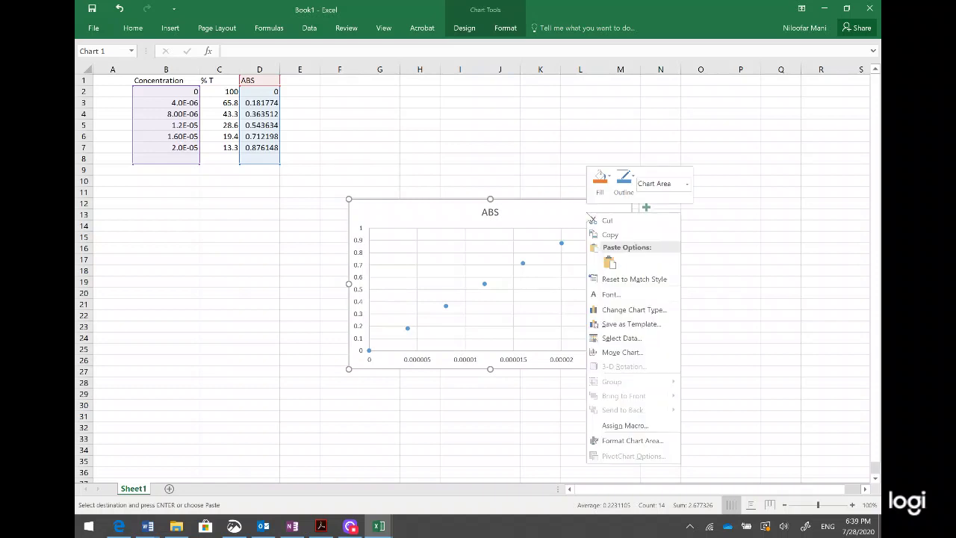
{"action": "left_click", "coordinate": [647, 352]}
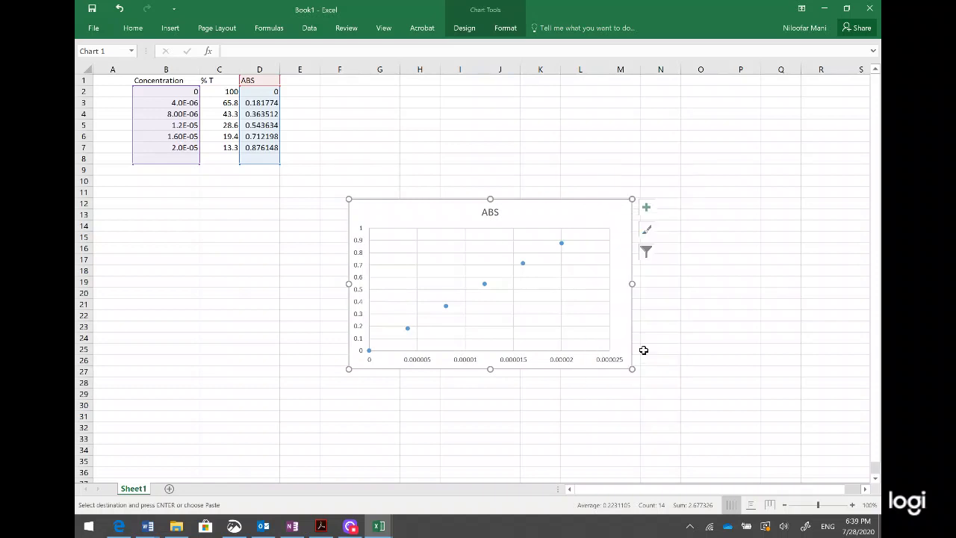
{"action": "left_click", "coordinate": [573, 328]}
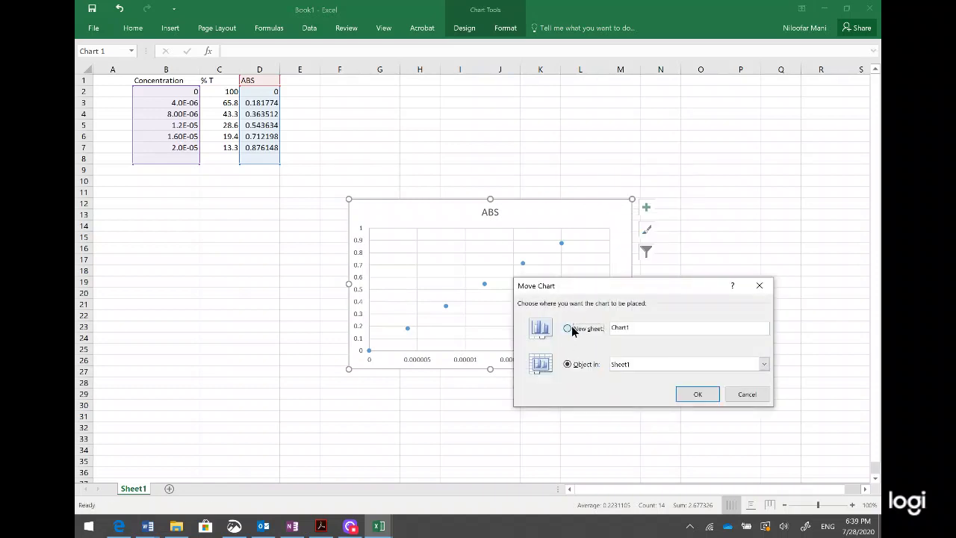
{"action": "left_click", "coordinate": [696, 395]}
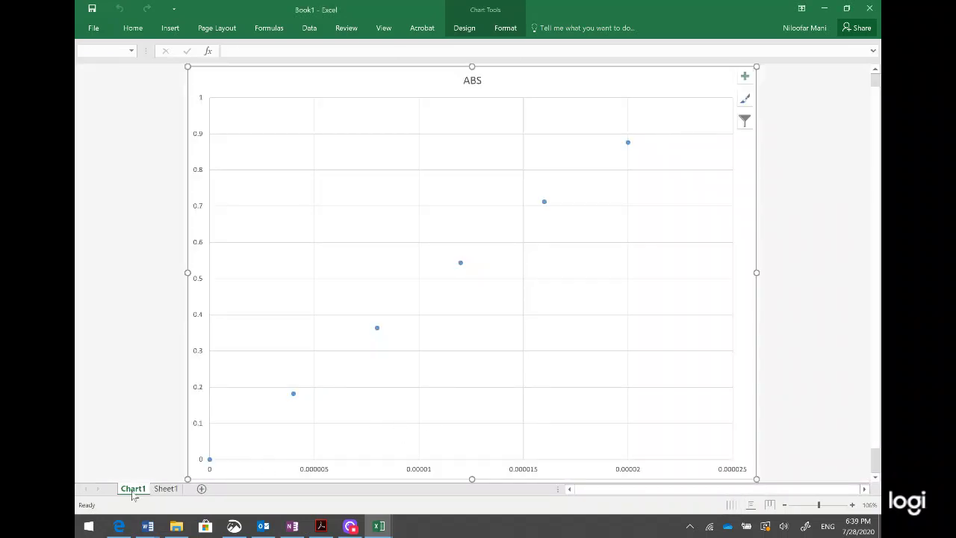
Step: Reorder the Chart1 tab so it follows Sheet1, ending on the chart sheet
{"action": "left_click_drag", "start_coordinate": [132, 493], "coordinate": [192, 494]}
{"action": "left_click", "coordinate": [133, 490]}
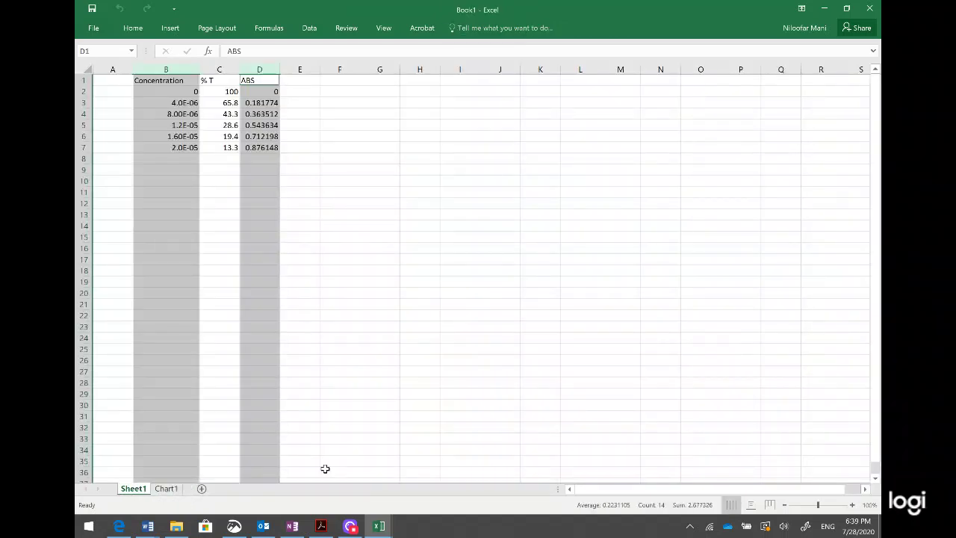
{"action": "left_click", "coordinate": [166, 490]}
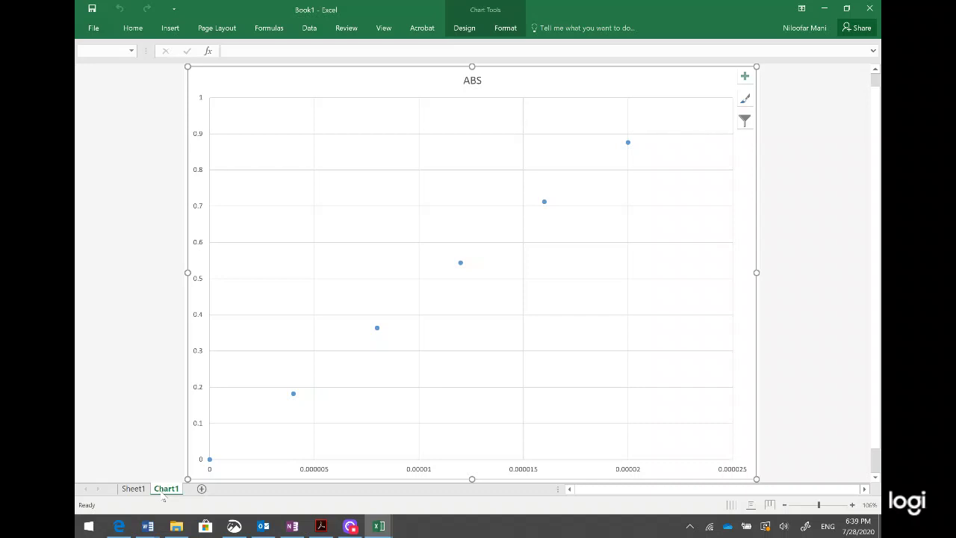
Step: Replace the chart title ABS with 'Title goes here'
{"action": "left_click", "coordinate": [477, 83]}
{"action": "double_click", "coordinate": [472, 81]}
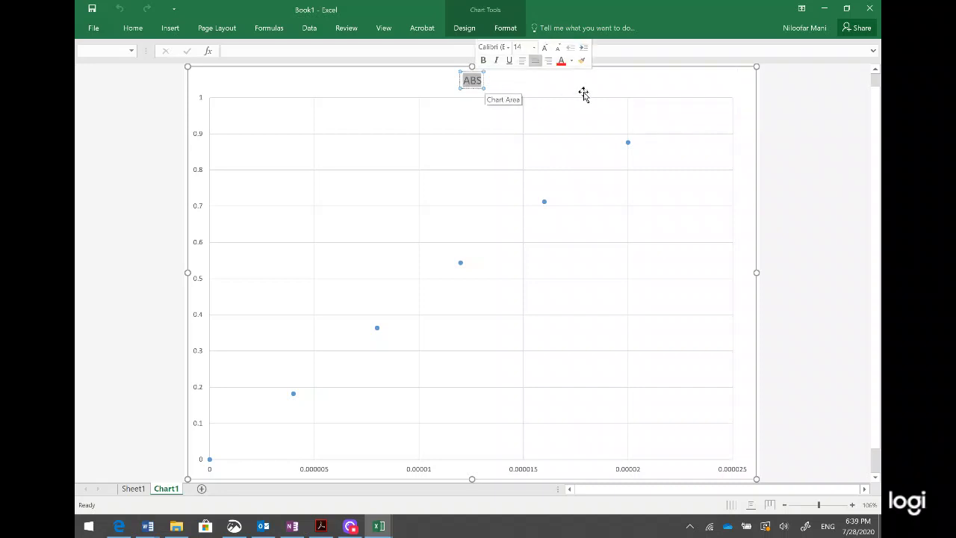
{"action": "type", "text": "Tiltle"}
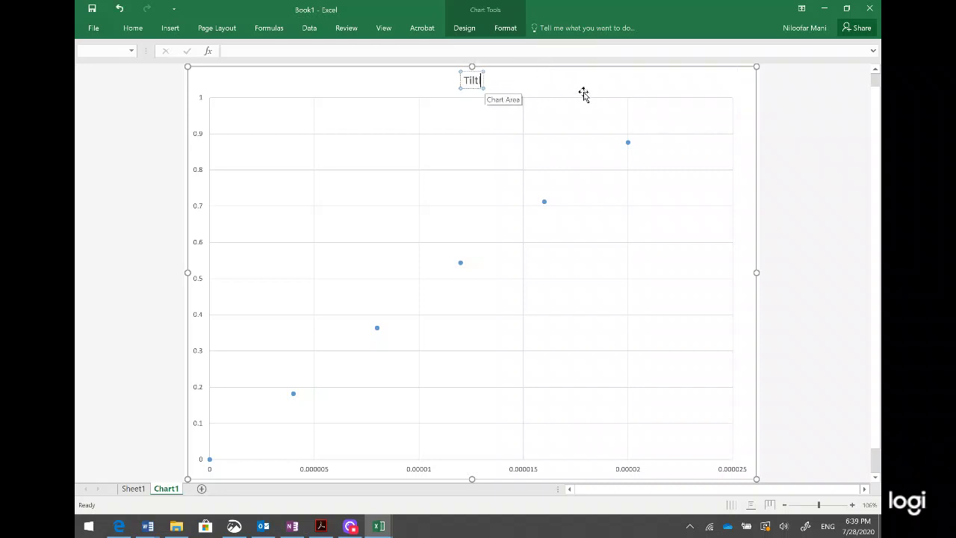
{"action": "key", "text": "BackSpace"}
{"action": "key", "text": "BackSpace"}
{"action": "key", "text": "BackSpace"}
{"action": "key", "text": "BackSpace"}
{"action": "type", "text": "itile"}
{"action": "key", "text": "BackSpace"}
{"action": "key", "text": "BackSpace"}
{"action": "key", "text": "BackSpace"}
{"action": "type", "text": "le goe"}
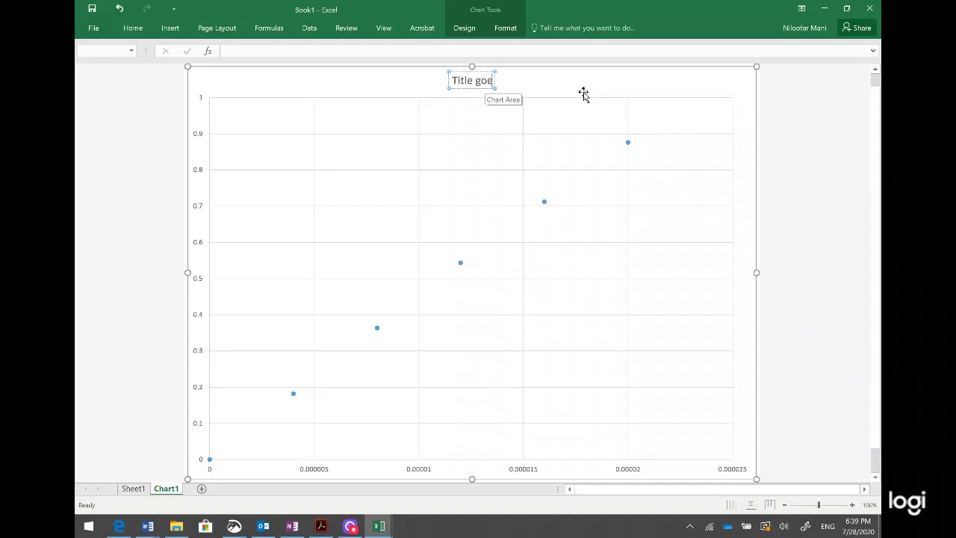
{"action": "type", "text": "s here."}
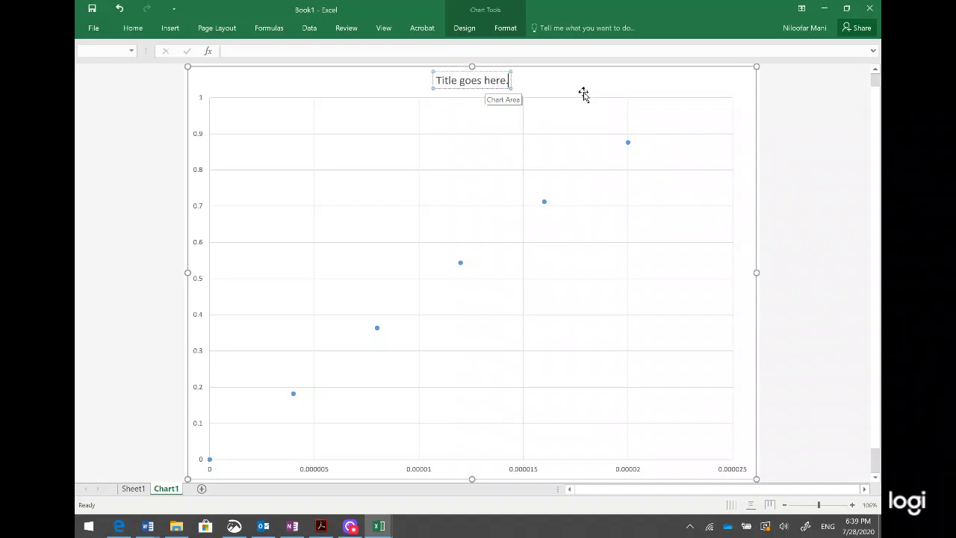
{"action": "key", "text": "BackSpace"}
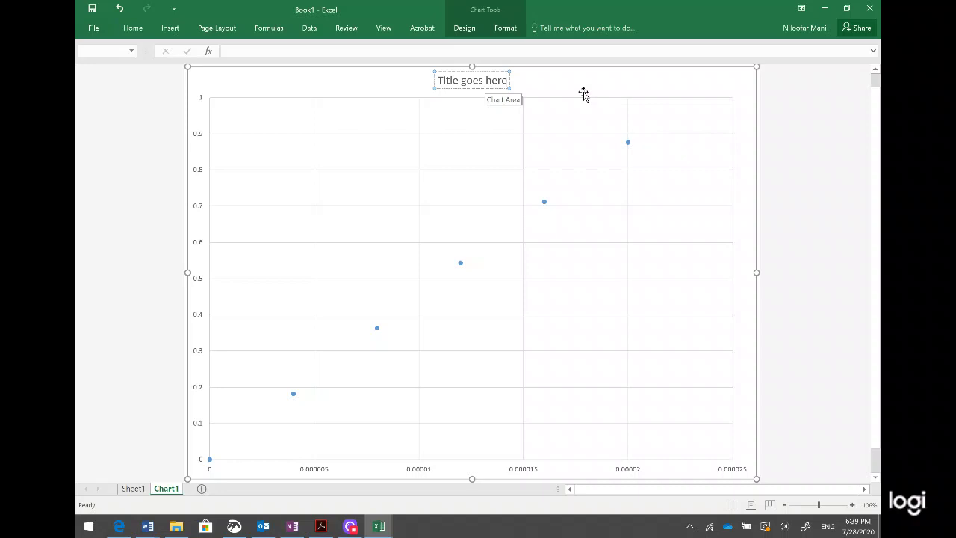
{"action": "key", "text": "shift+Left"}
{"action": "key", "text": "shift+Left"}
{"action": "key", "text": "shift+Left"}
{"action": "key", "text": "shift+Left"}
{"action": "key", "text": "shift+Left"}
{"action": "key", "text": "shift+Left"}
{"action": "key", "text": "shift+Left"}
{"action": "key", "text": "shift+Left"}
{"action": "key", "text": "shift+Left"}
{"action": "key", "text": "shift+Left"}
{"action": "key", "text": "shift+Left"}
{"action": "key", "text": "shift+Left"}
{"action": "key", "text": "shift+Left"}
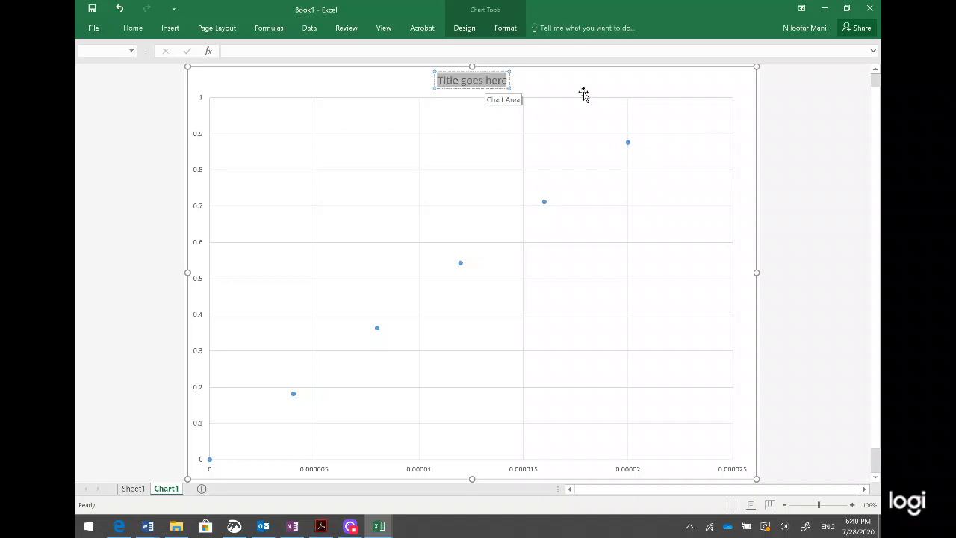
Step: Format the title text in Arial with Automatic (black) font colour
{"action": "right_click", "coordinate": [480, 85]}
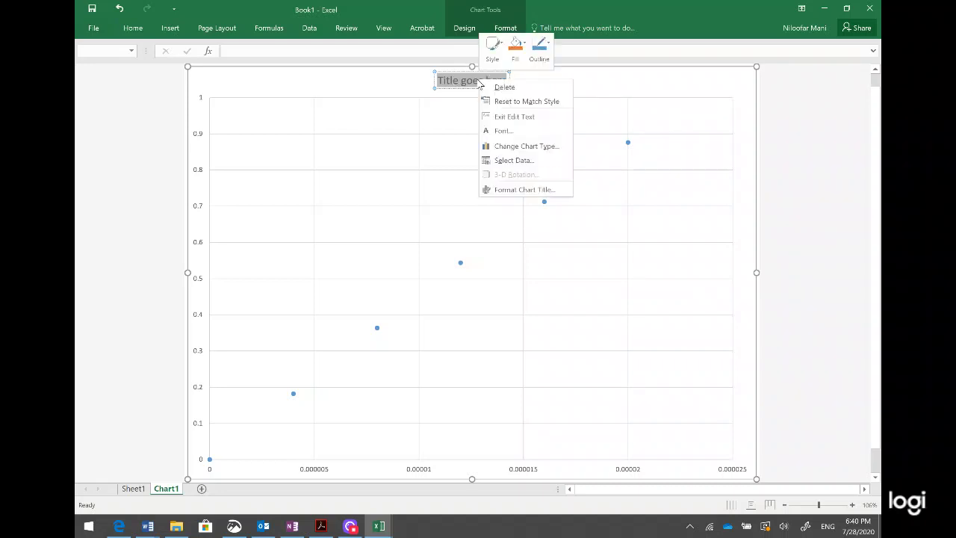
{"action": "right_click", "coordinate": [471, 84]}
{"action": "right_click", "coordinate": [471, 84]}
{"action": "key", "text": "Escape"}
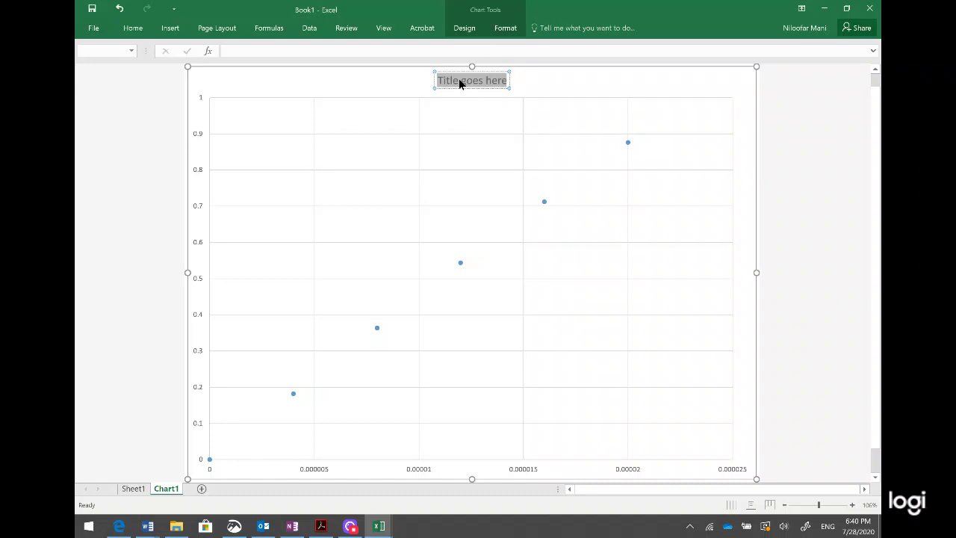
{"action": "right_click", "coordinate": [490, 78]}
{"action": "key", "text": "Escape"}
{"action": "left_click", "coordinate": [501, 80]}
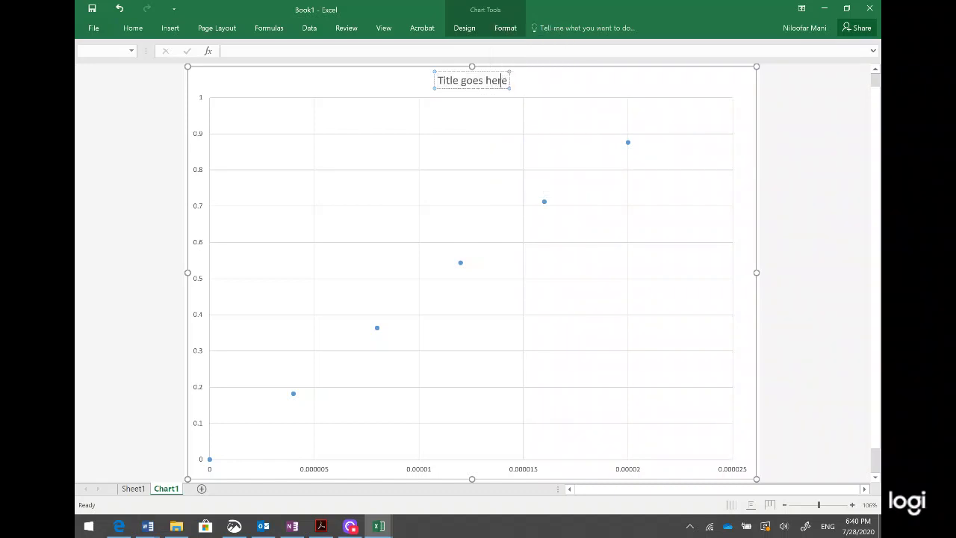
{"action": "left_click_drag", "start_coordinate": [508, 80], "coordinate": [436, 80]}
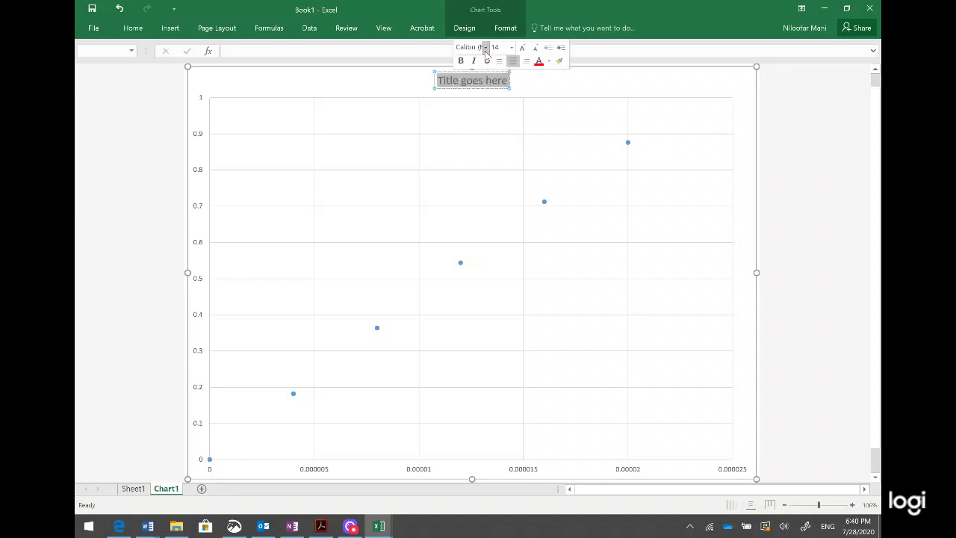
{"action": "left_click", "coordinate": [485, 47]}
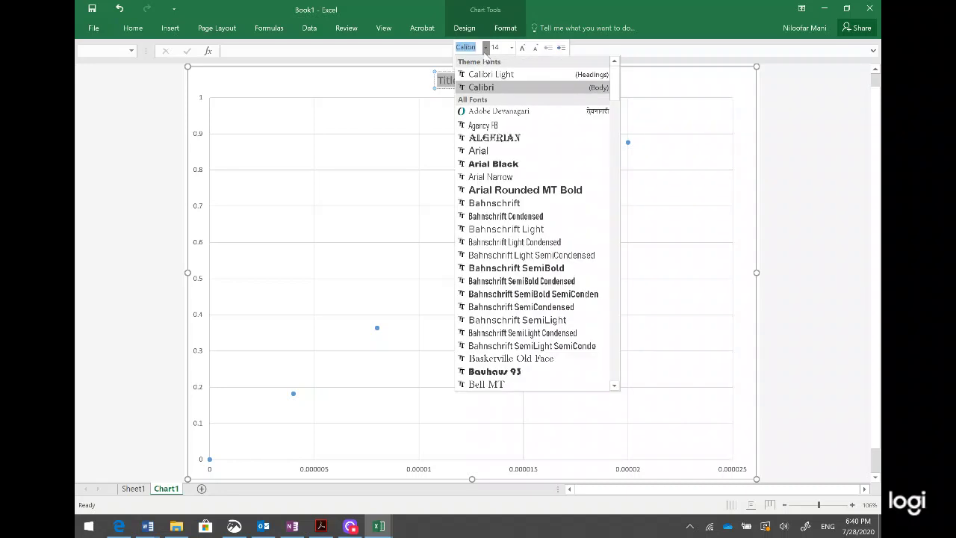
{"action": "left_click", "coordinate": [494, 151]}
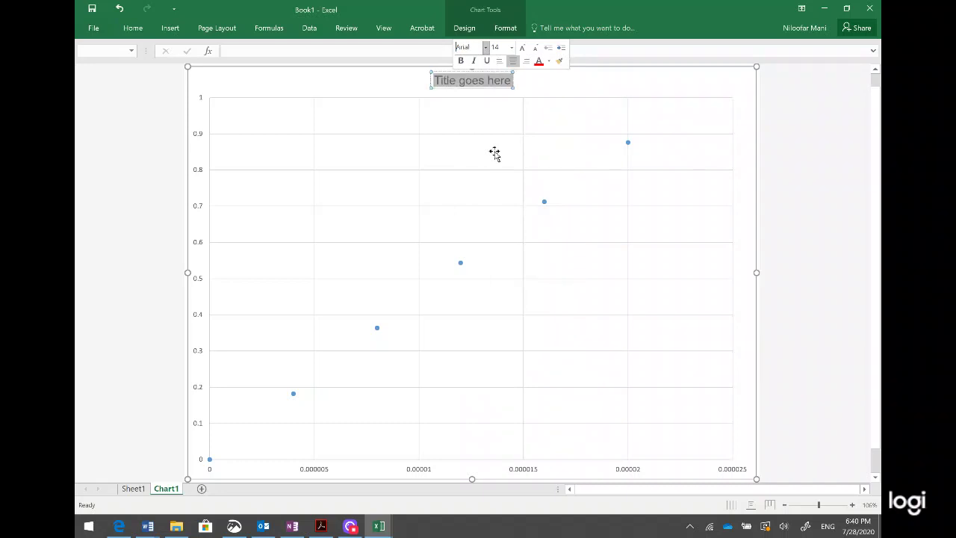
{"action": "left_click", "coordinate": [549, 61]}
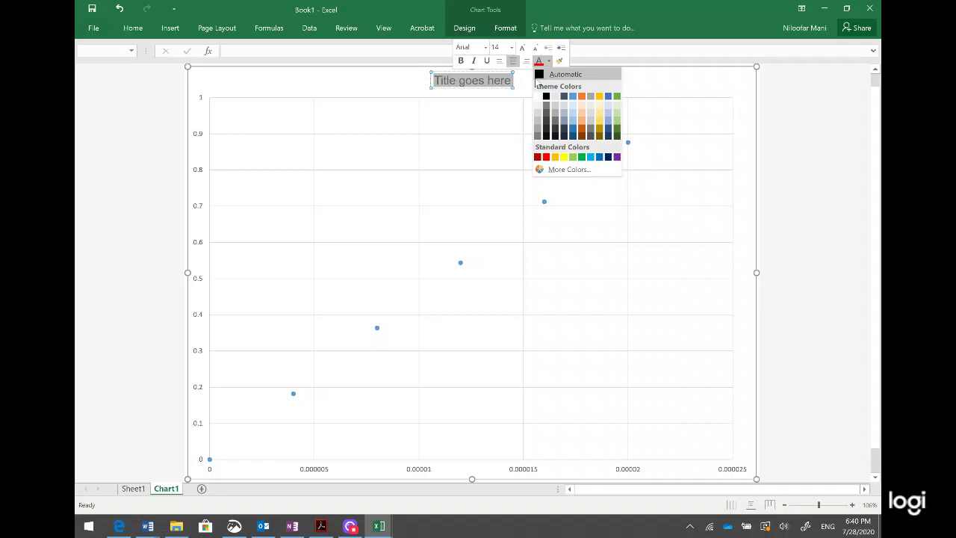
{"action": "left_click", "coordinate": [537, 81]}
{"action": "left_click", "coordinate": [609, 179]}
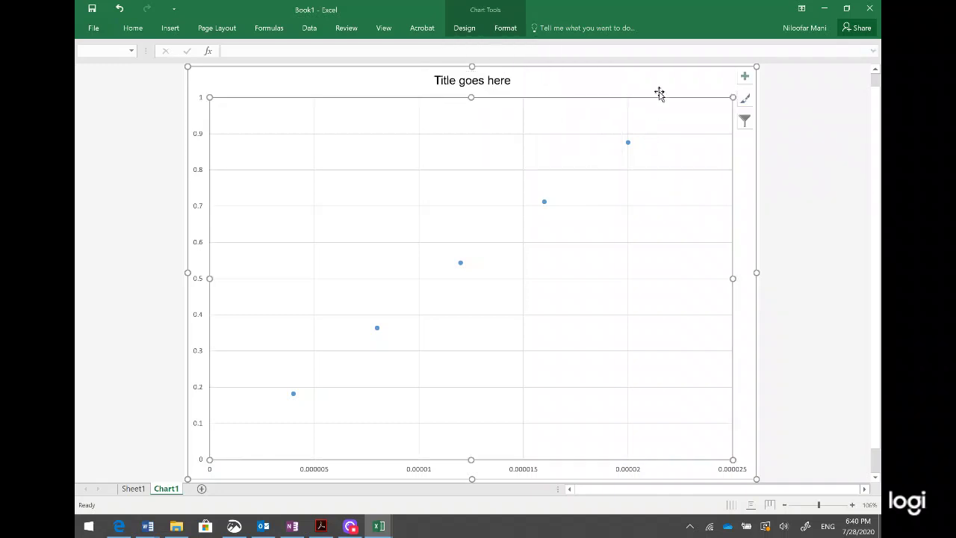
{"action": "left_click", "coordinate": [610, 93]}
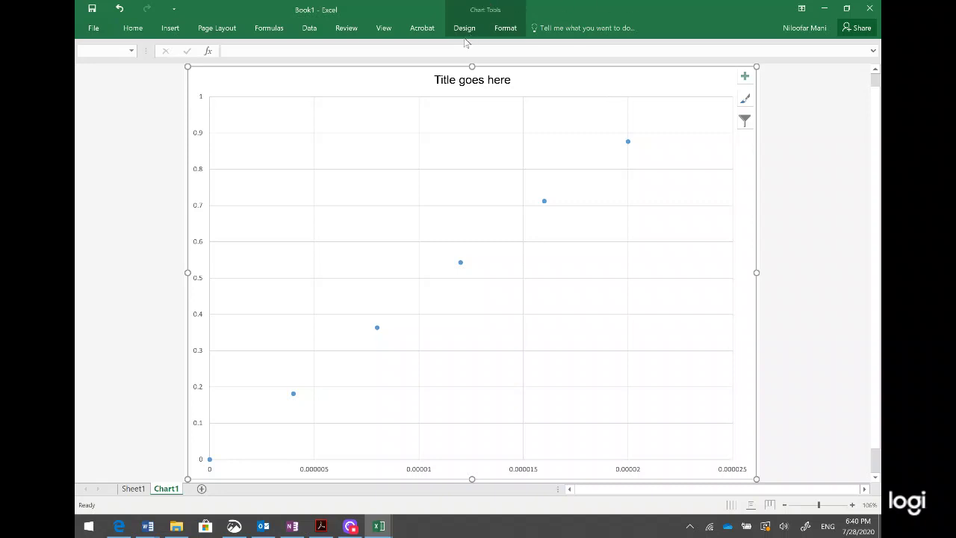
Step: Add primary horizontal and vertical axis titles to the chart
{"action": "left_click", "coordinate": [659, 227]}
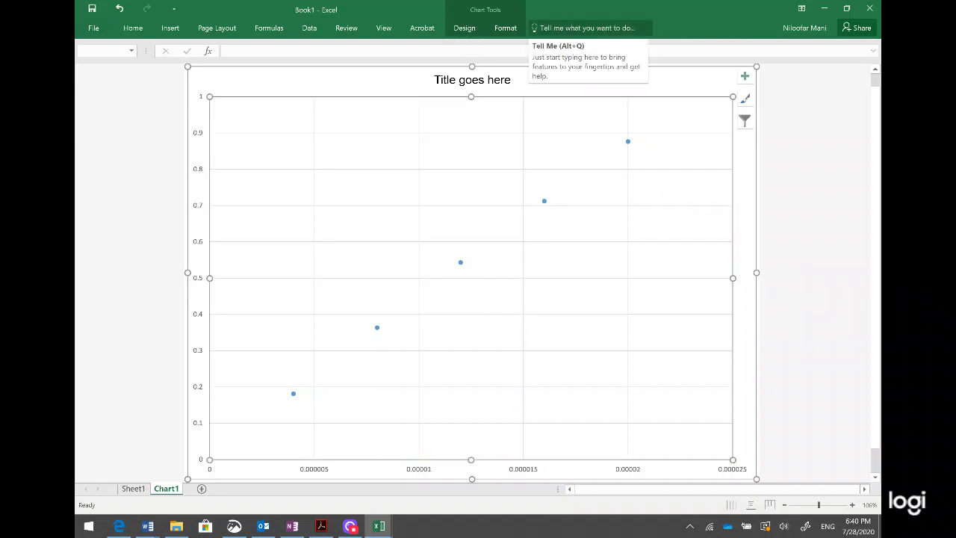
{"action": "left_click", "coordinate": [465, 28]}
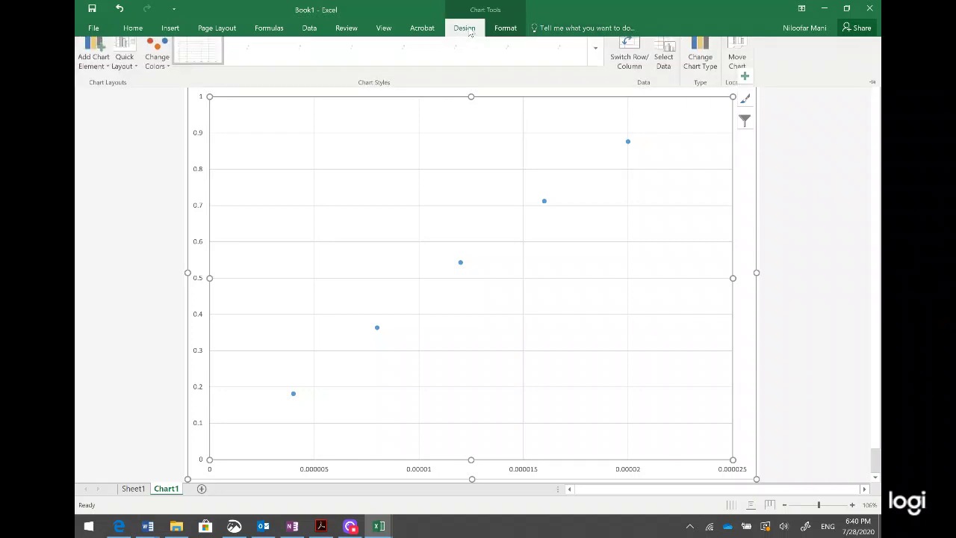
{"action": "left_click", "coordinate": [93, 68]}
{"action": "mouse_move", "coordinate": [127, 112]}
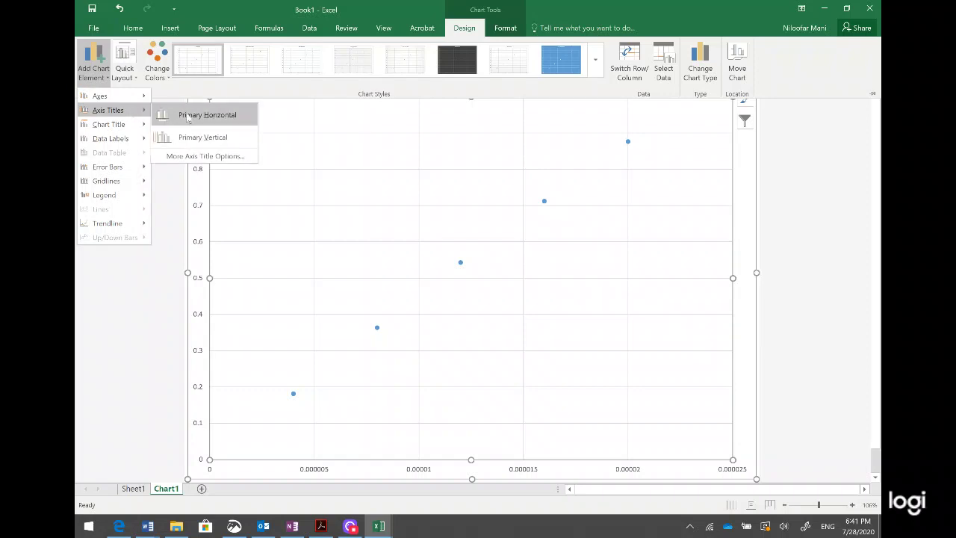
{"action": "left_click", "coordinate": [207, 117]}
{"action": "left_click", "coordinate": [94, 68]}
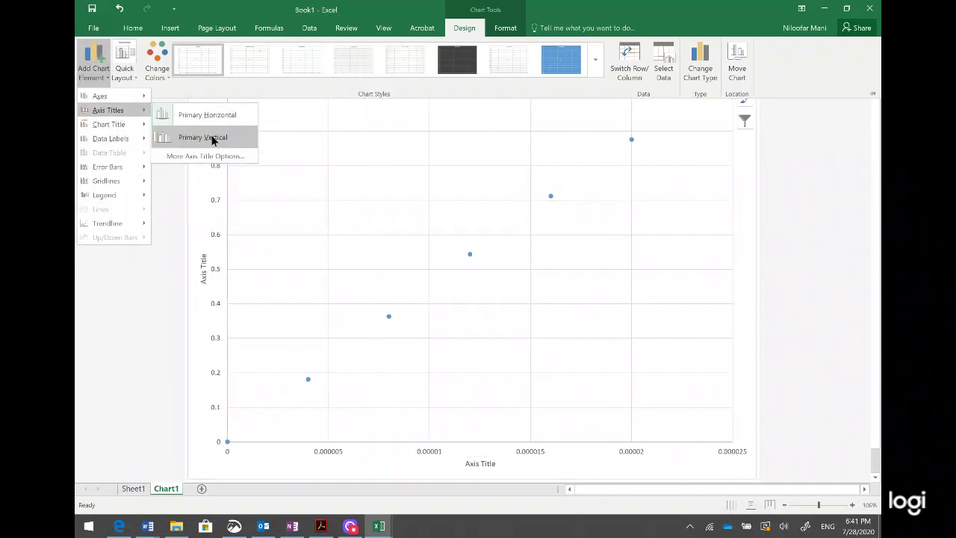
{"action": "left_click", "coordinate": [345, 231]}
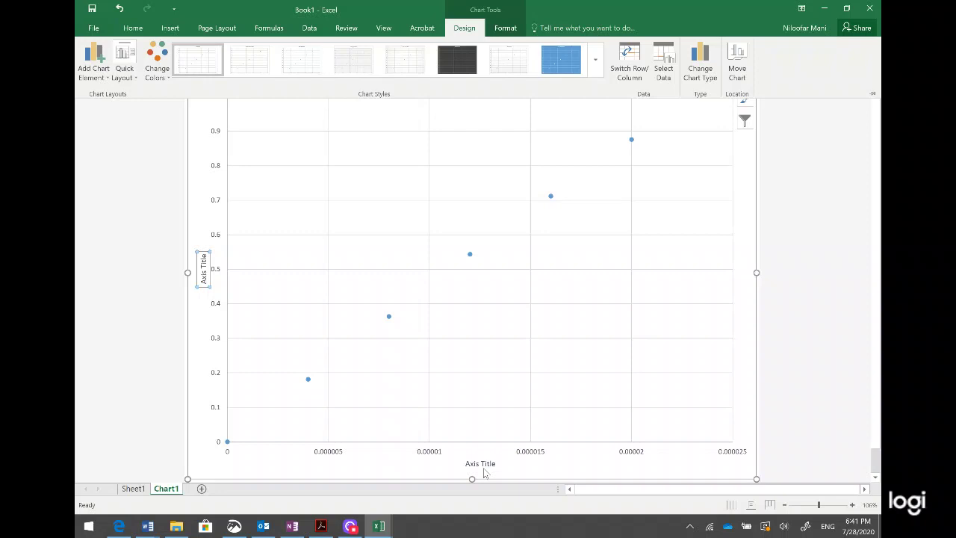
Step: Collapse the ribbon and bring up the Format Chart Area pane with Ctrl+1
{"action": "key", "text": "ctrl+F1"}
{"action": "left_click", "coordinate": [383, 448]}
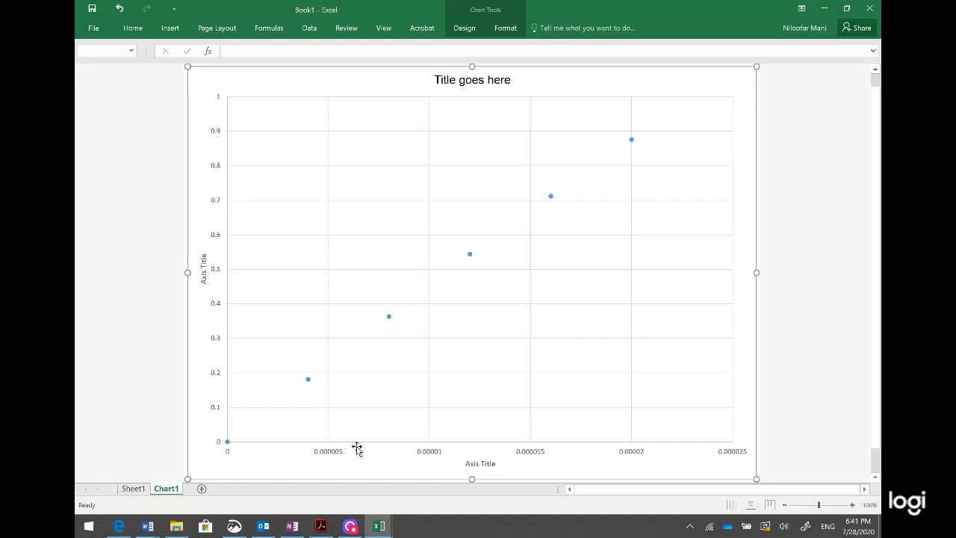
{"action": "key", "text": "ctrl+1"}
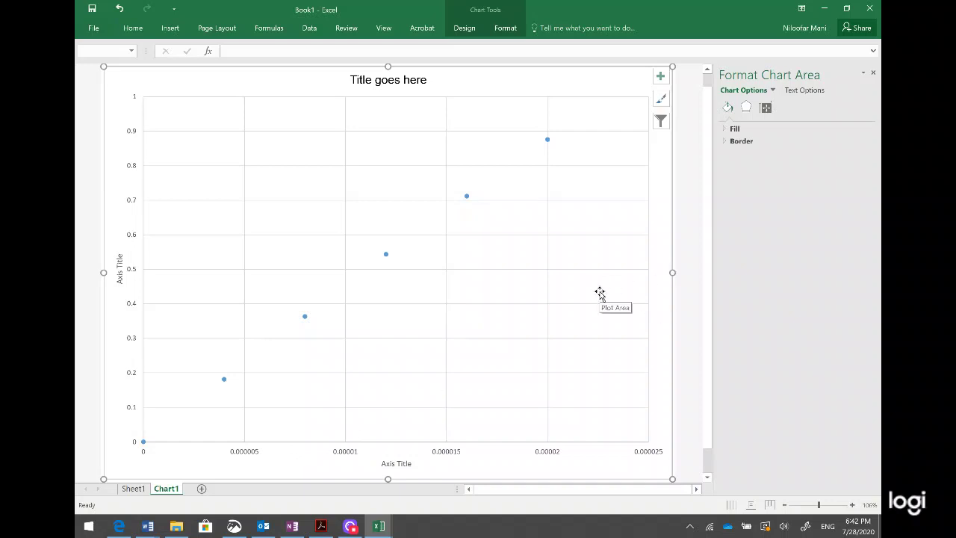
Step: Set the horizontal axis number format to Scientific with 1 decimal place
{"action": "left_click", "coordinate": [342, 451]}
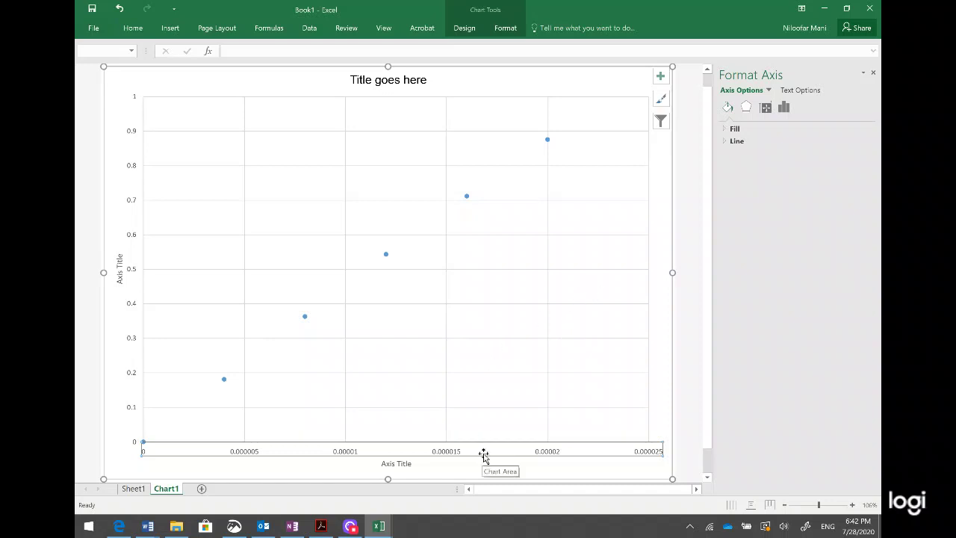
{"action": "left_click", "coordinate": [784, 107]}
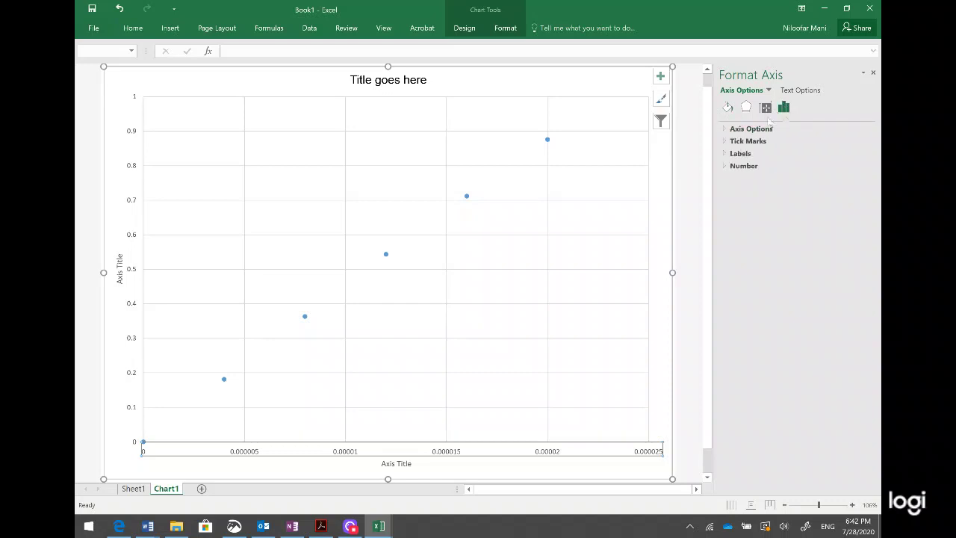
{"action": "left_click", "coordinate": [758, 129]}
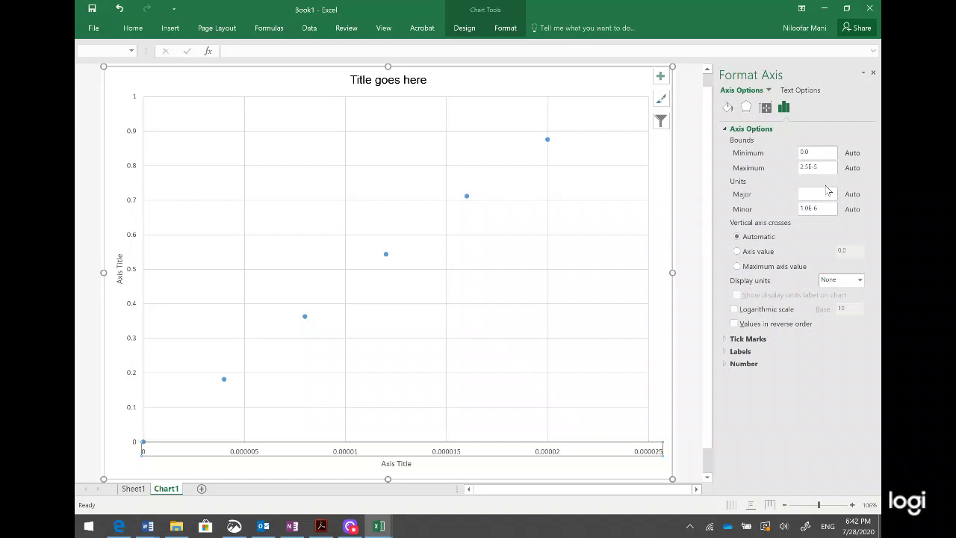
{"action": "left_click", "coordinate": [787, 363]}
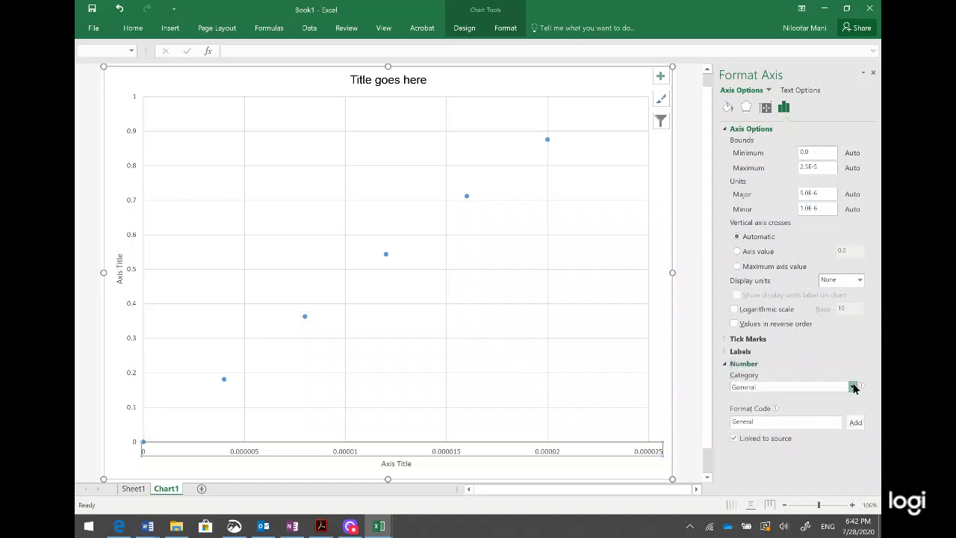
{"action": "left_click", "coordinate": [855, 388]}
{"action": "left_click", "coordinate": [804, 348]}
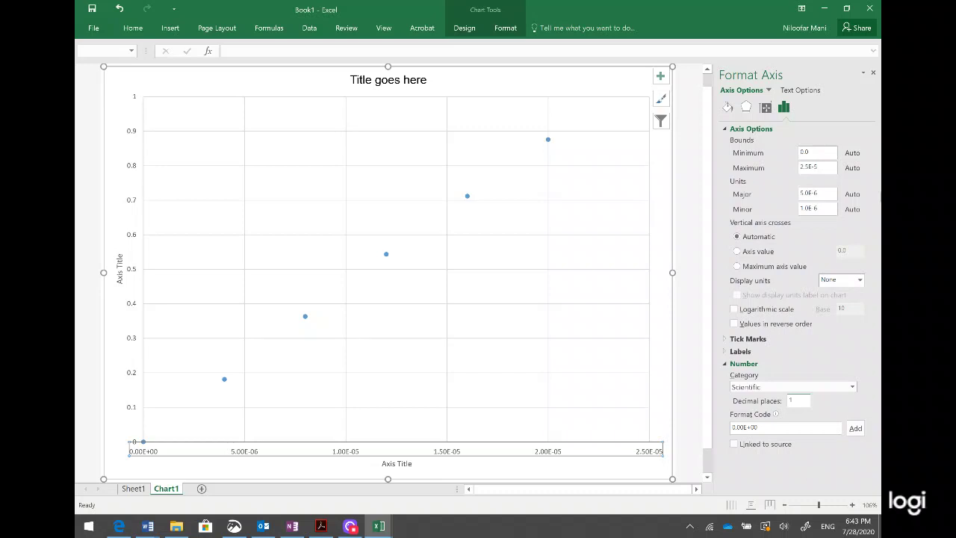
Step: Add a trendline with intercept set to 0.0 and display its equation y = 44406x
{"action": "left_click", "coordinate": [660, 77]}
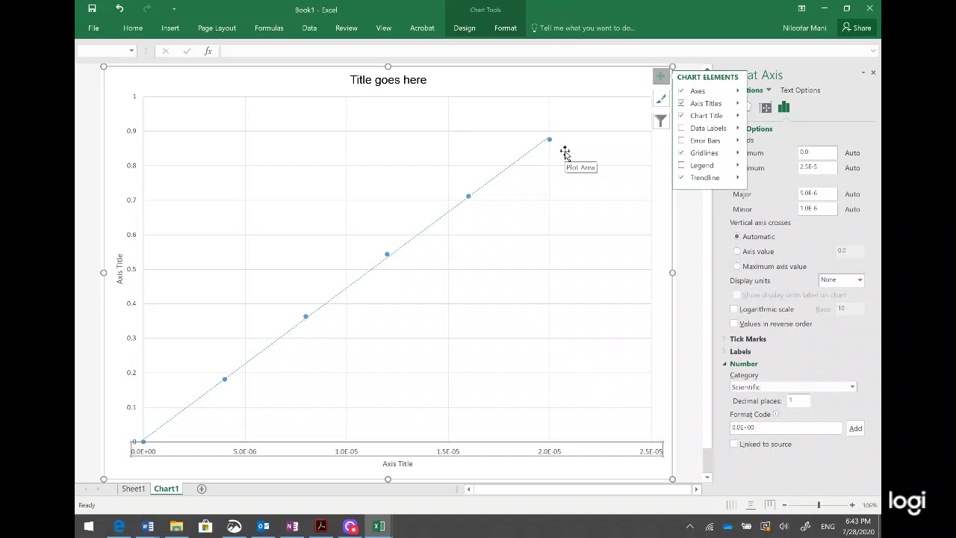
{"action": "left_click", "coordinate": [495, 182]}
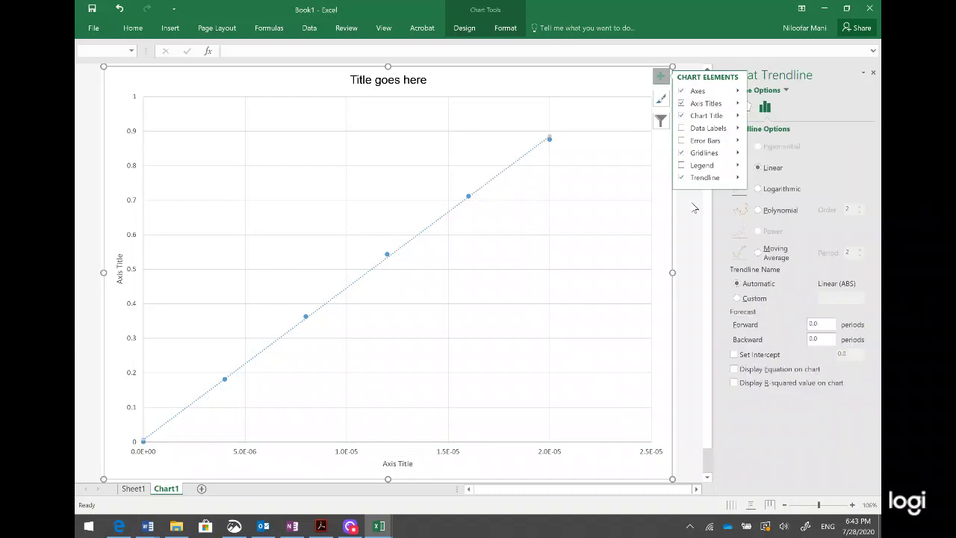
{"action": "left_click", "coordinate": [661, 76]}
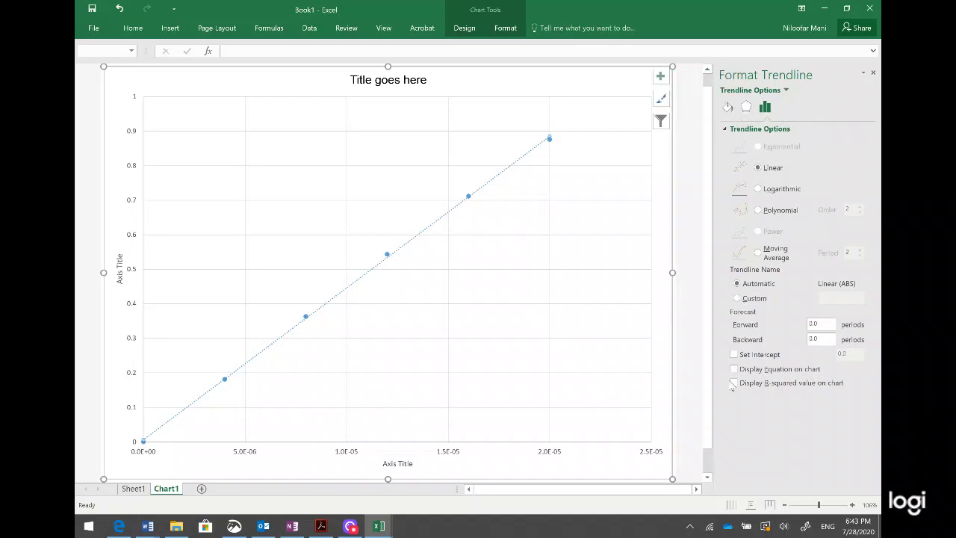
{"action": "left_click", "coordinate": [735, 356]}
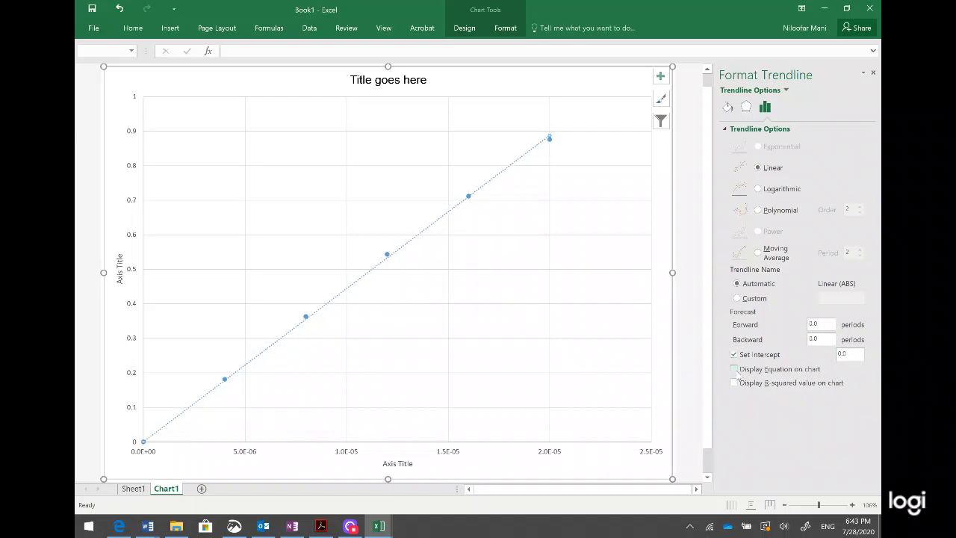
{"action": "left_click", "coordinate": [735, 371]}
Step: Scroll through the OneNote graphing notes, then return to the Book1 chart
{"action": "key", "text": "alt+Tab"}
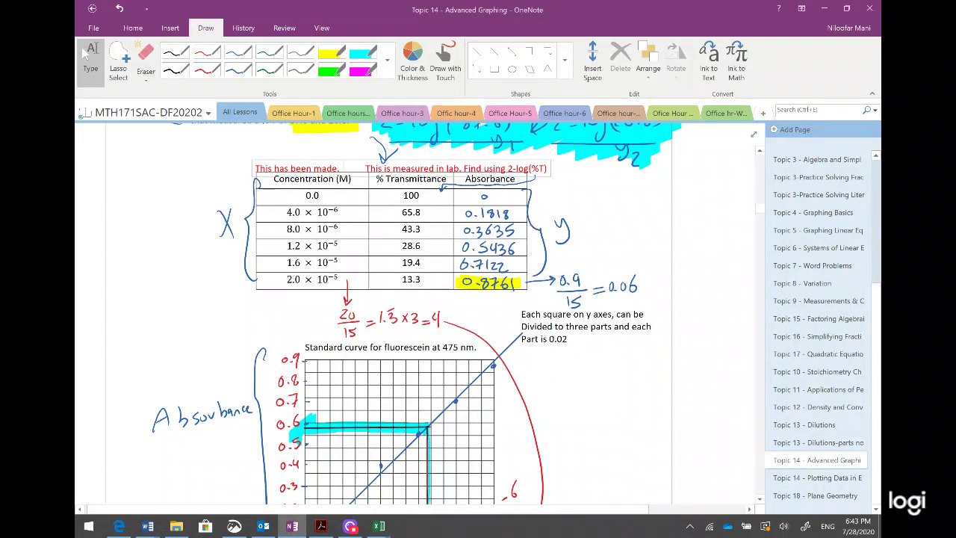
{"action": "scroll", "coordinate": [419, 299], "scroll_direction": "down", "scroll_amount": 5}
{"action": "scroll", "coordinate": [418, 314], "scroll_direction": "down", "scroll_amount": 10}
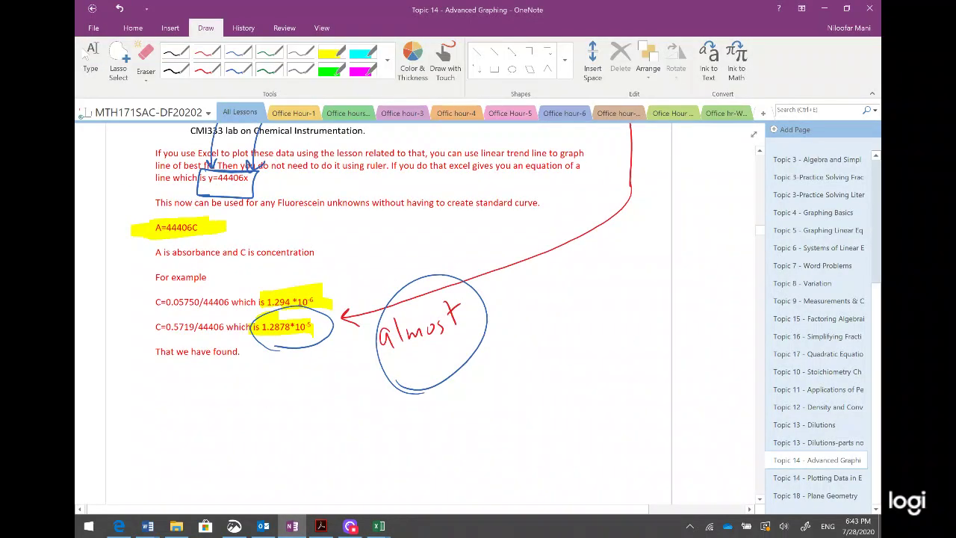
{"action": "scroll", "coordinate": [418, 314], "scroll_direction": "up", "scroll_amount": 1}
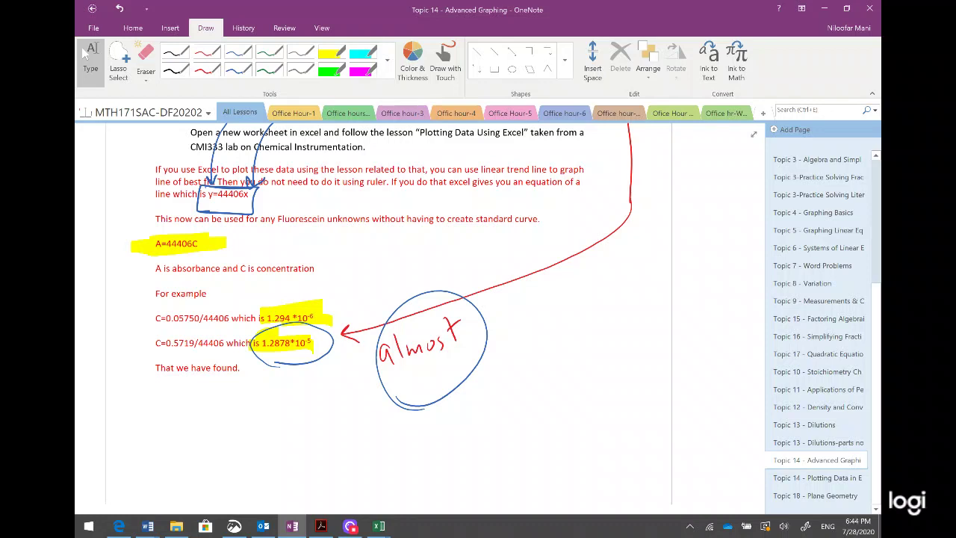
{"action": "mouse_move", "coordinate": [379, 526]}
{"action": "left_click", "coordinate": [466, 488]}
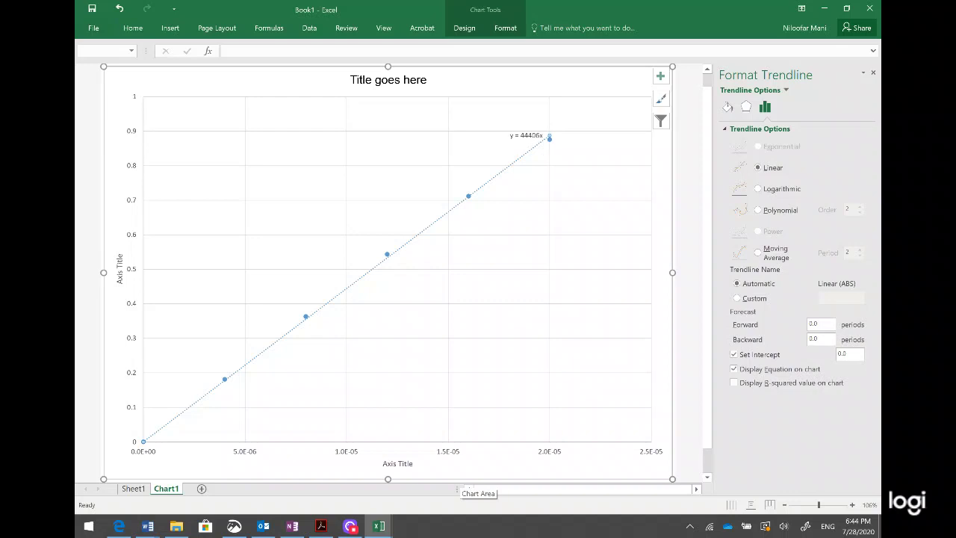
Step: Display R² = 0.9994 on the trendline and add a legend showing ABS and Linear (ABS)
{"action": "left_click", "coordinate": [734, 382]}
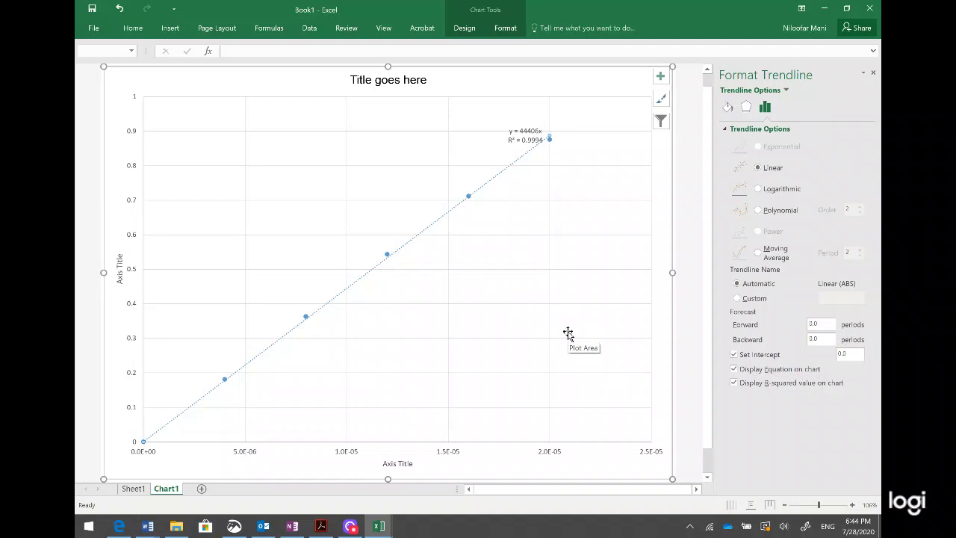
{"action": "left_click", "coordinate": [728, 108]}
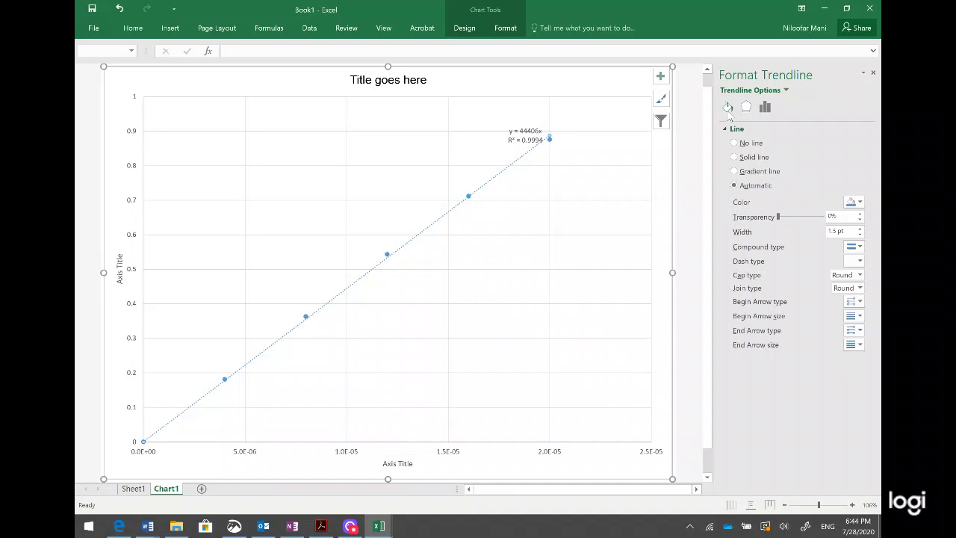
{"action": "left_click", "coordinate": [663, 76]}
{"action": "left_click", "coordinate": [711, 167]}
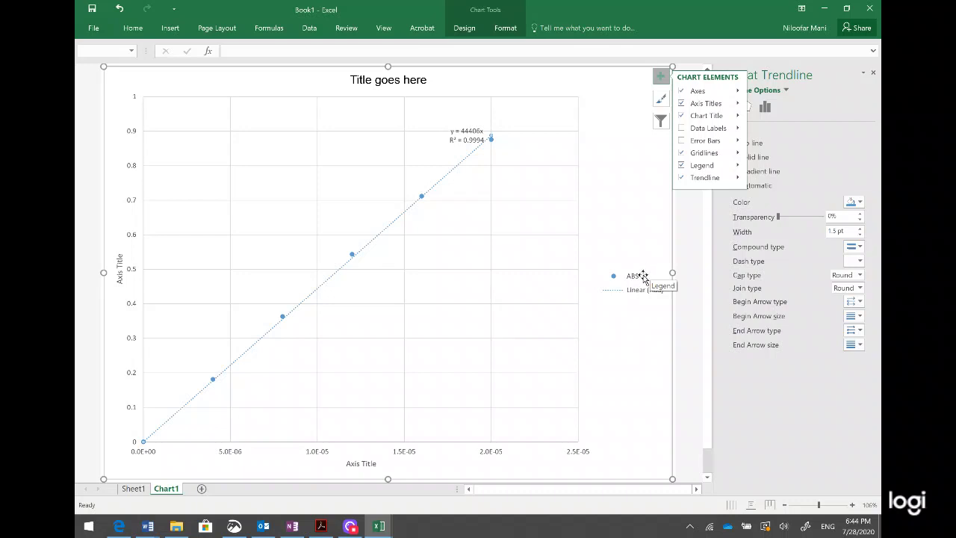
Step: Keep the chart legend set to show without overlapping the chart, then return to the OneNote notes
{"action": "left_click", "coordinate": [643, 277]}
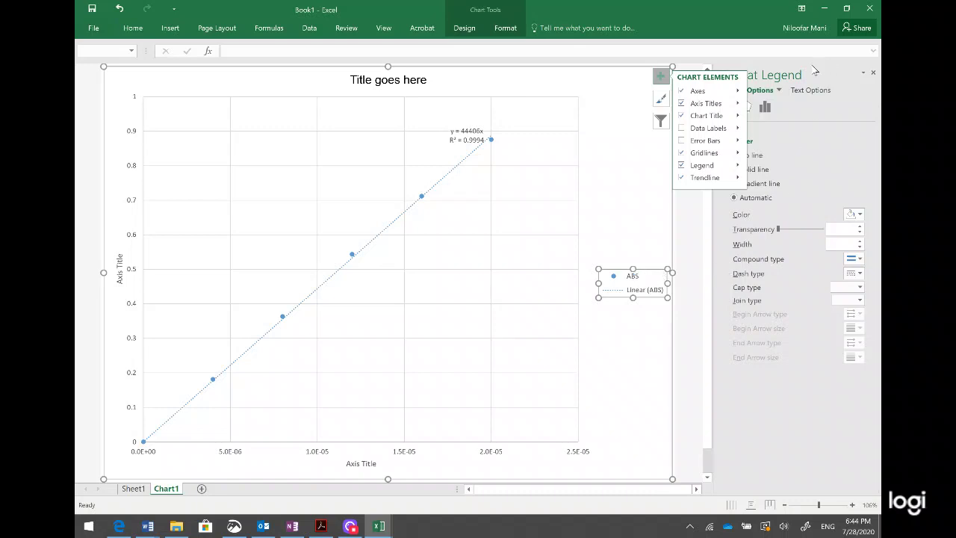
{"action": "left_click", "coordinate": [762, 111]}
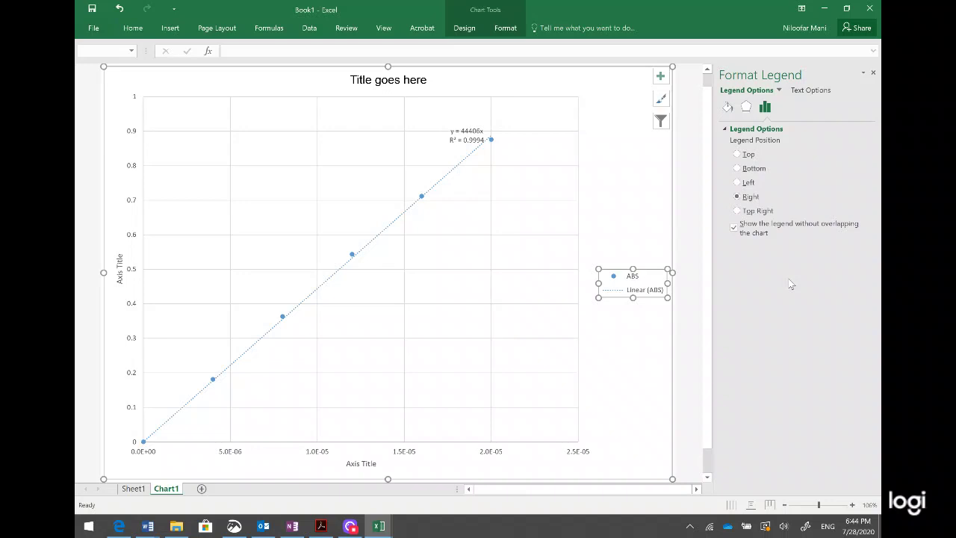
{"action": "left_click", "coordinate": [734, 228]}
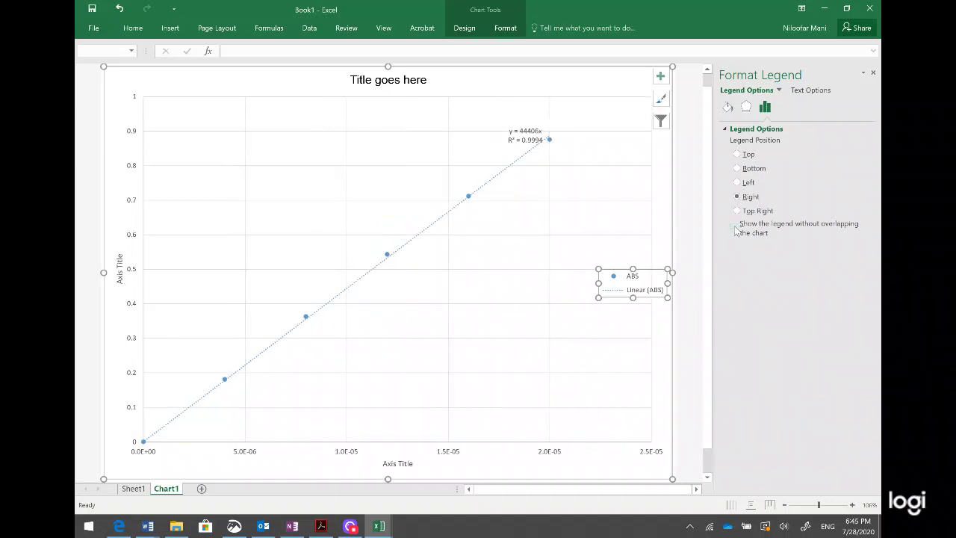
{"action": "left_click", "coordinate": [734, 228]}
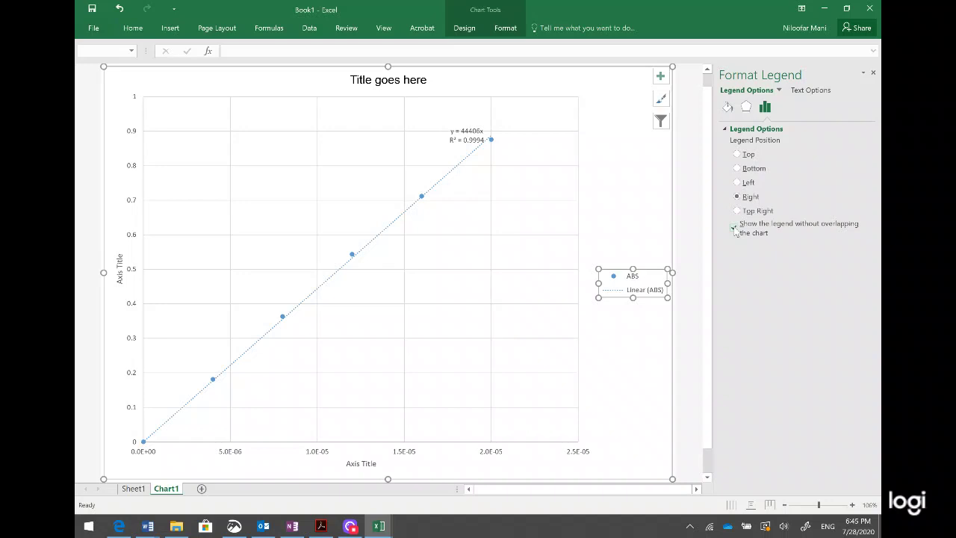
{"action": "left_click", "coordinate": [292, 526]}
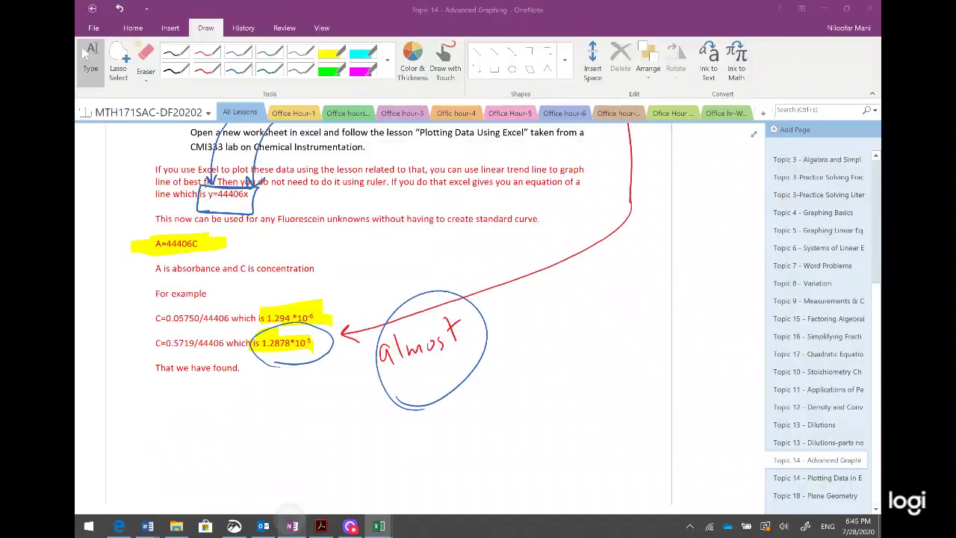
Step: Scroll to the hand-drawn standard curve and pick the blue pen for inking
{"action": "scroll", "coordinate": [404, 314], "scroll_direction": "up", "scroll_amount": 15}
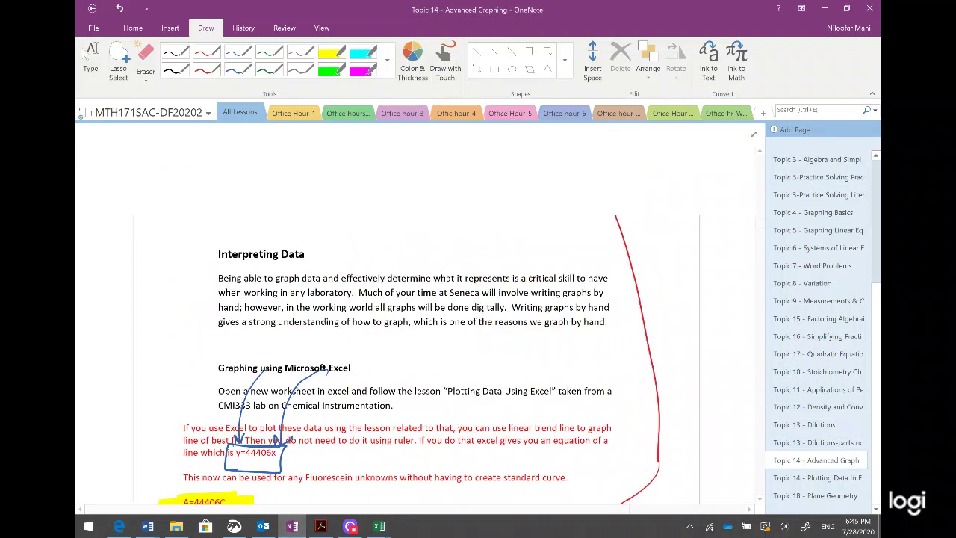
{"action": "scroll", "coordinate": [419, 314], "scroll_direction": "up", "scroll_amount": 3}
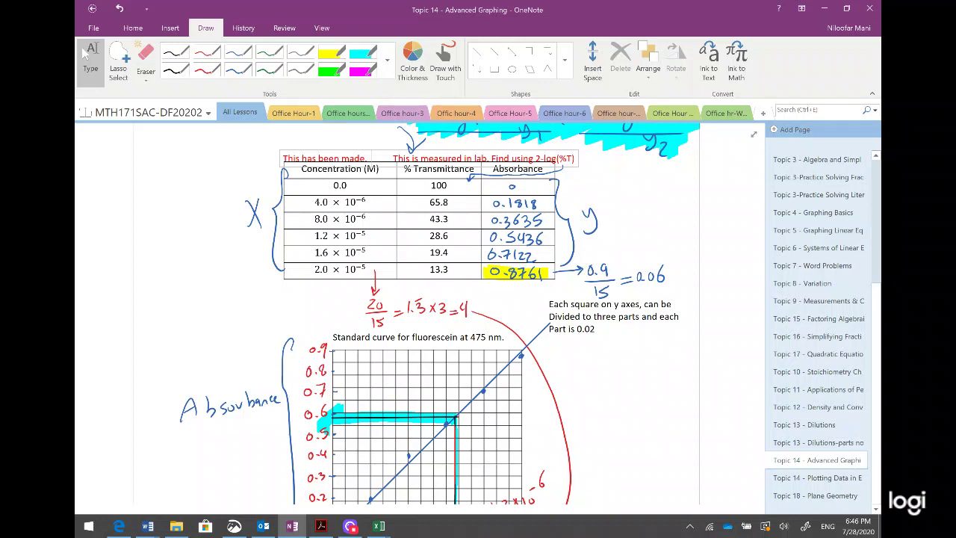
{"action": "scroll", "coordinate": [417, 314], "scroll_direction": "down", "scroll_amount": 5}
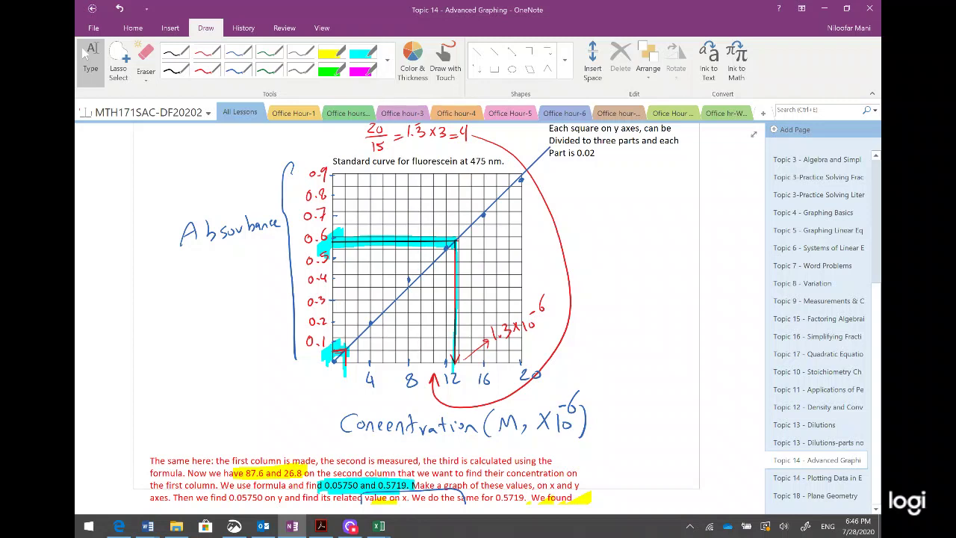
{"action": "left_click", "coordinate": [238, 70]}
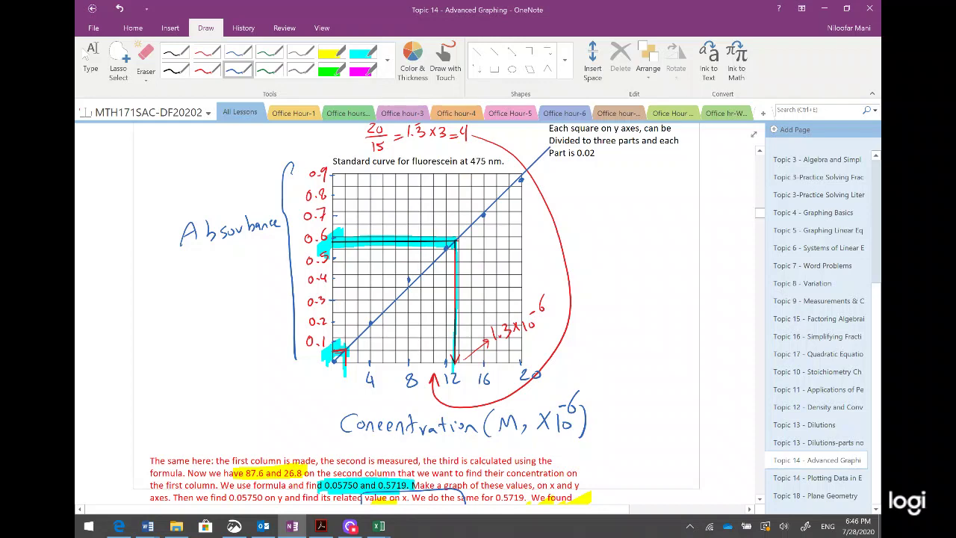
Step: Highlight the guide lines in cyan near the origin and down to concentration 12
{"action": "scroll", "coordinate": [418, 314], "scroll_direction": "down", "scroll_amount": 3}
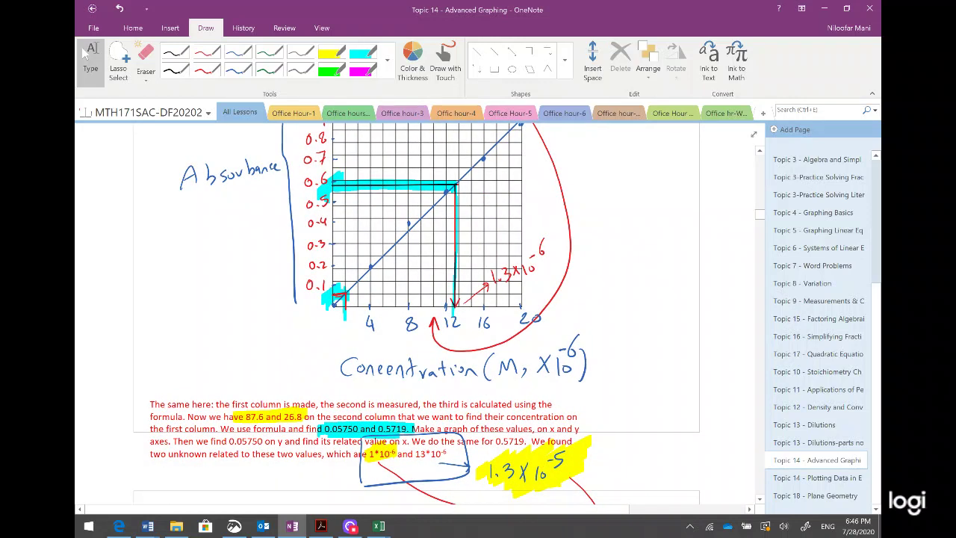
{"action": "left_click", "coordinate": [363, 53]}
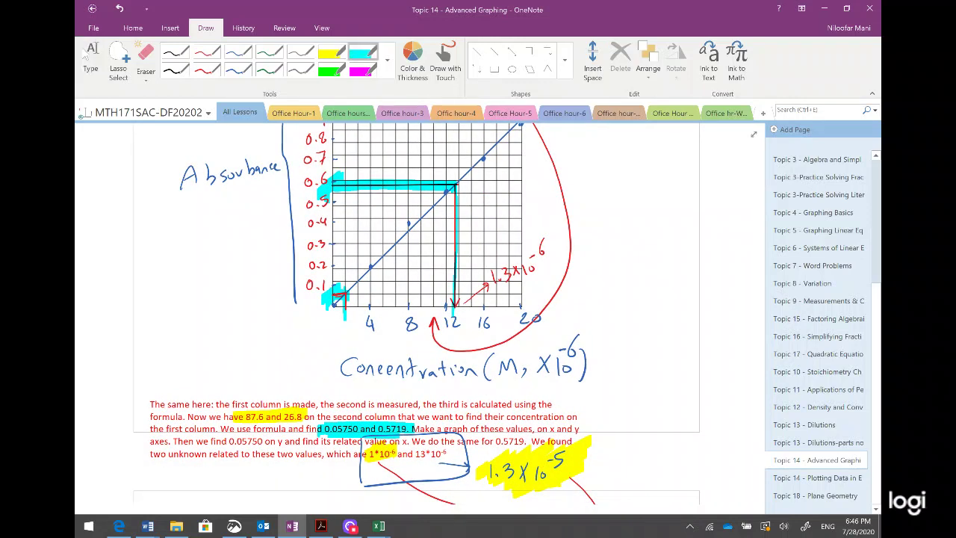
{"action": "left_click_drag", "start_coordinate": [328, 287], "coordinate": [352, 295]}
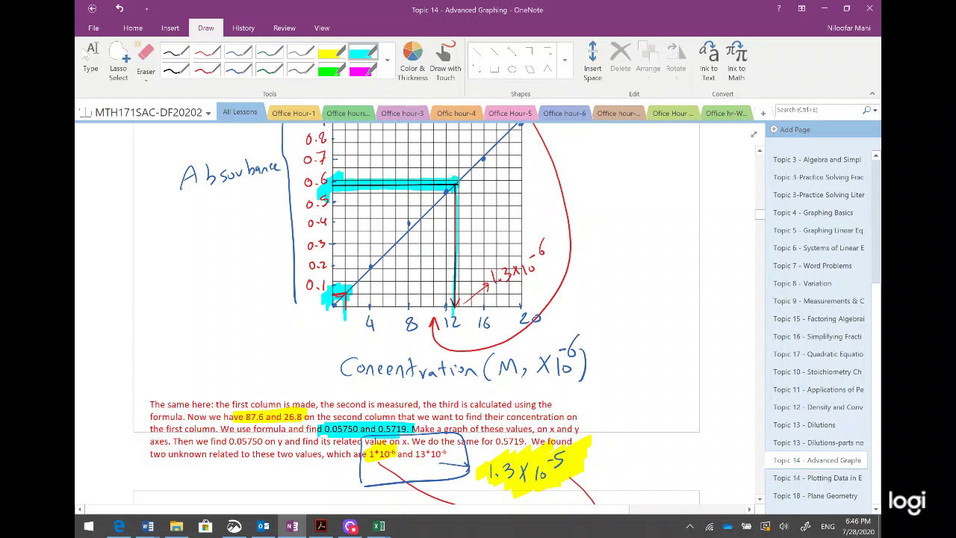
{"action": "left_click_drag", "start_coordinate": [459, 180], "coordinate": [457, 306]}
{"action": "scroll", "coordinate": [416, 313], "scroll_direction": "down", "scroll_amount": 5}
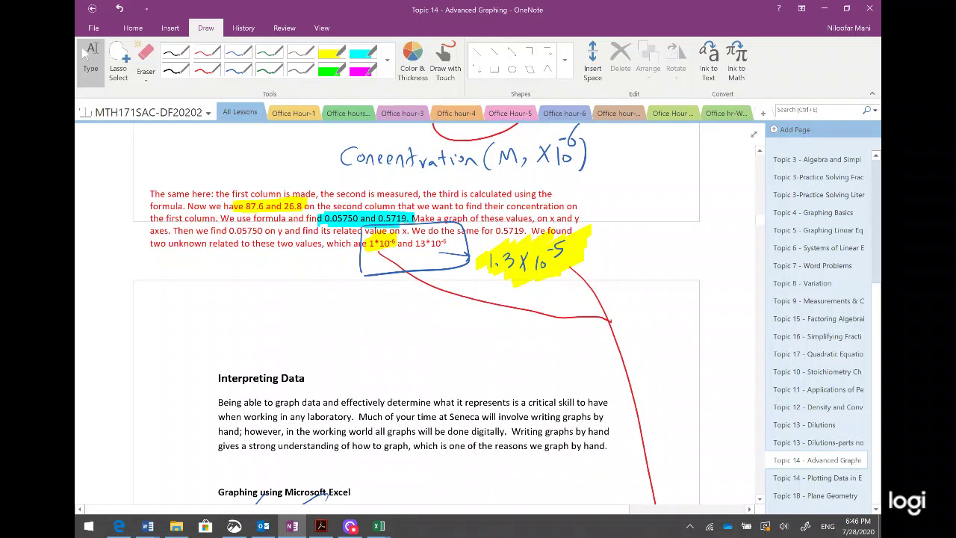
{"action": "scroll", "coordinate": [416, 314], "scroll_direction": "up", "scroll_amount": 1}
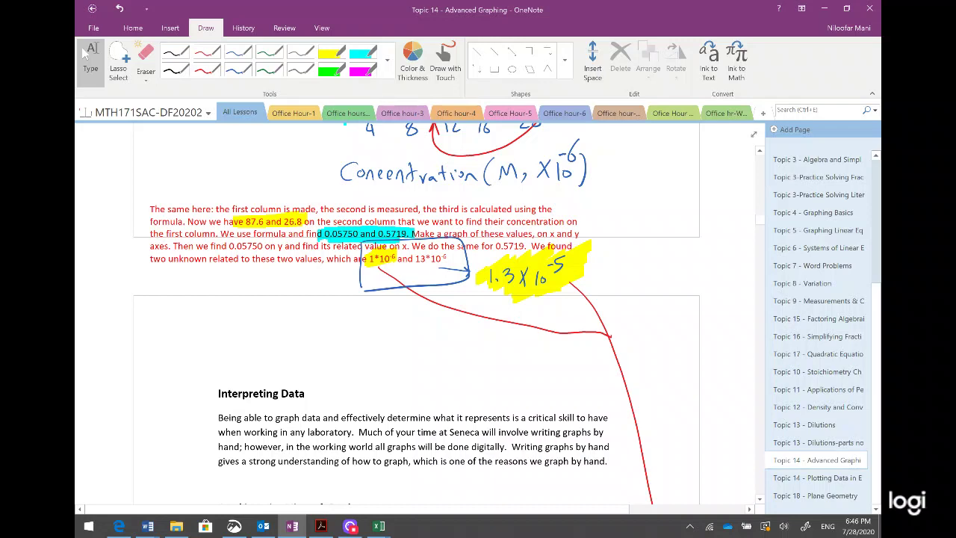
{"action": "scroll", "coordinate": [417, 314], "scroll_direction": "down", "scroll_amount": 10}
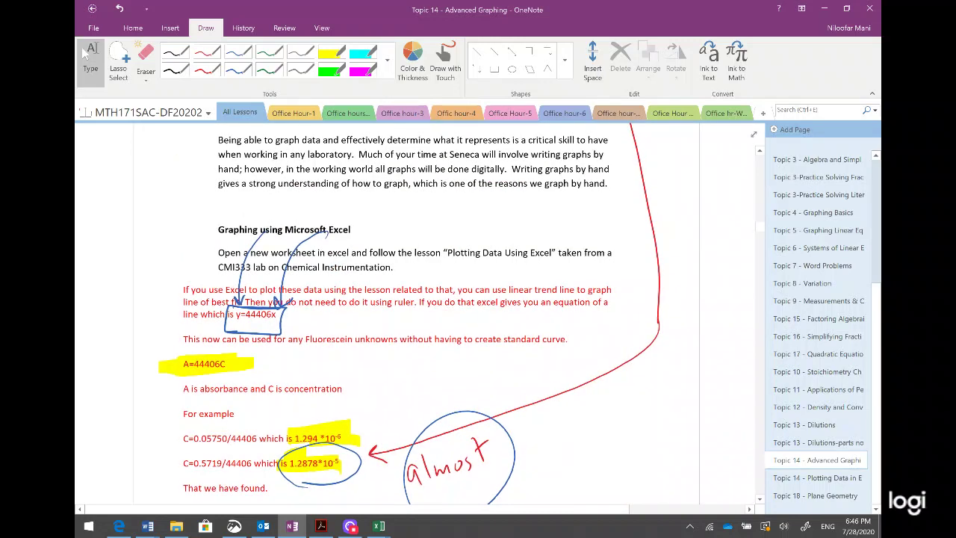
{"action": "scroll", "coordinate": [410, 267], "scroll_direction": "up", "scroll_amount": 1}
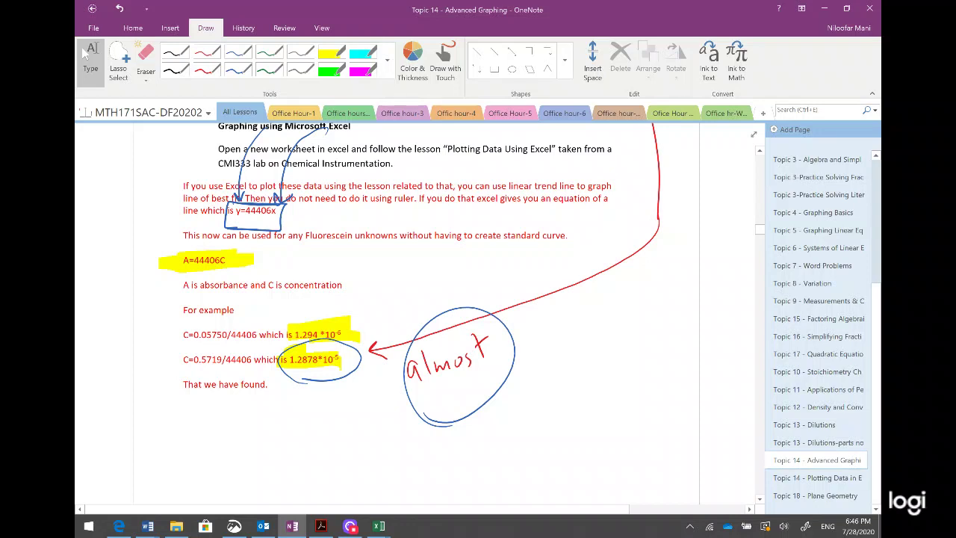
{"action": "mouse_move", "coordinate": [379, 526]}
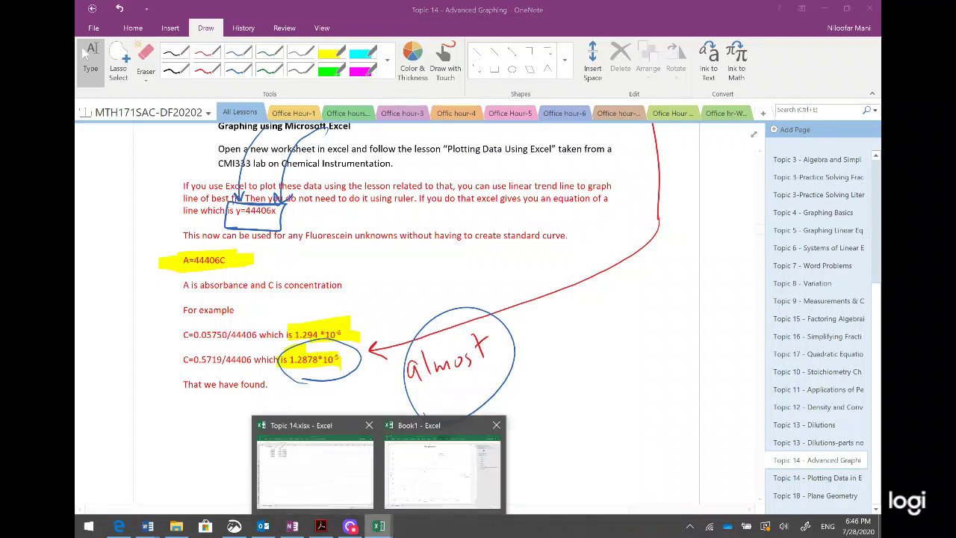
{"action": "left_click", "coordinate": [442, 471]}
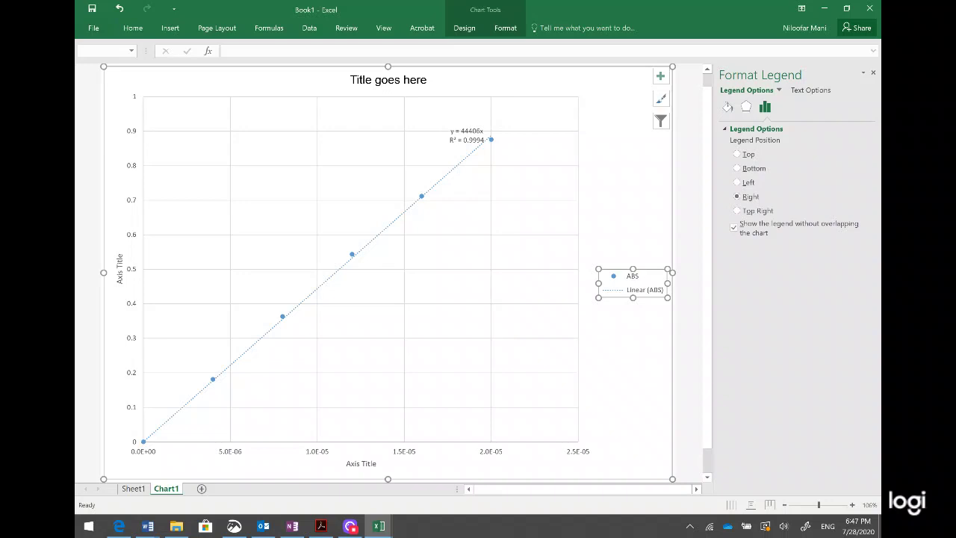
{"action": "key", "text": "alt+Tab"}
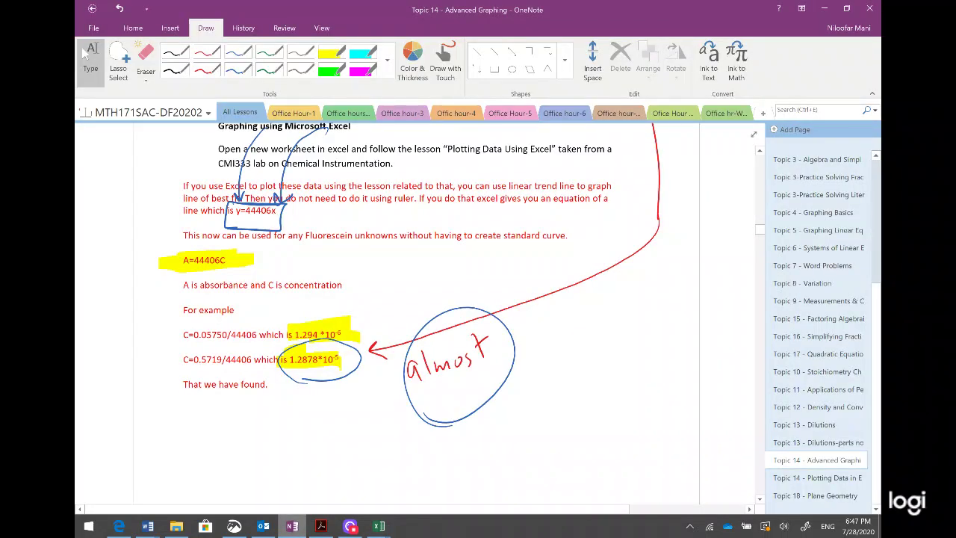